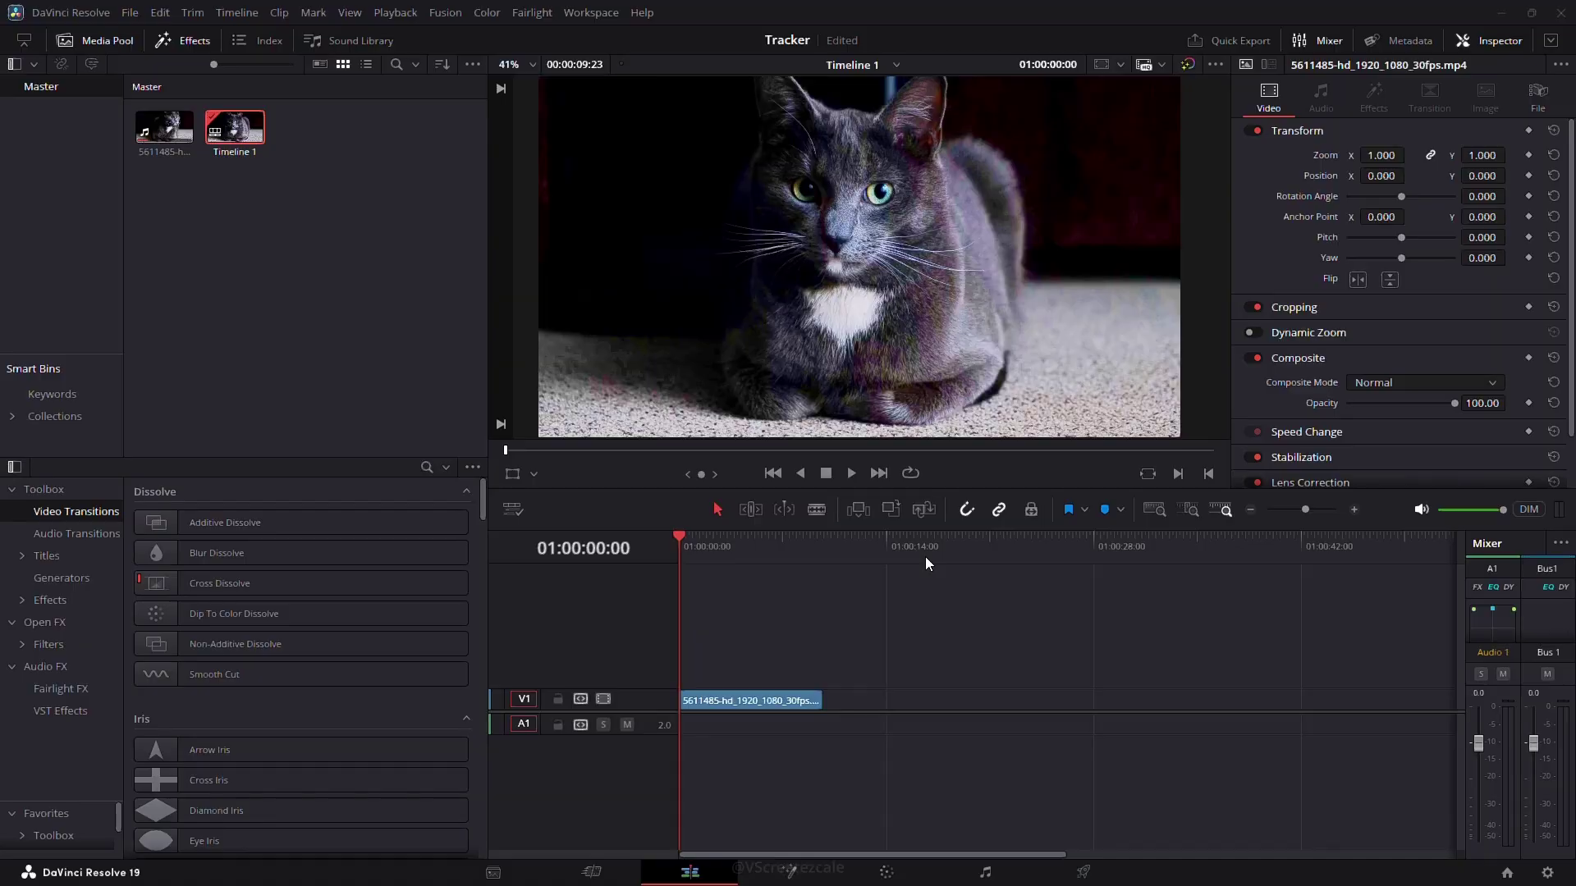
Step: Switch to the Fusion page to see MediaIn1 linked directly to MediaOut1
{"action": "left_click", "coordinate": [800, 877]}
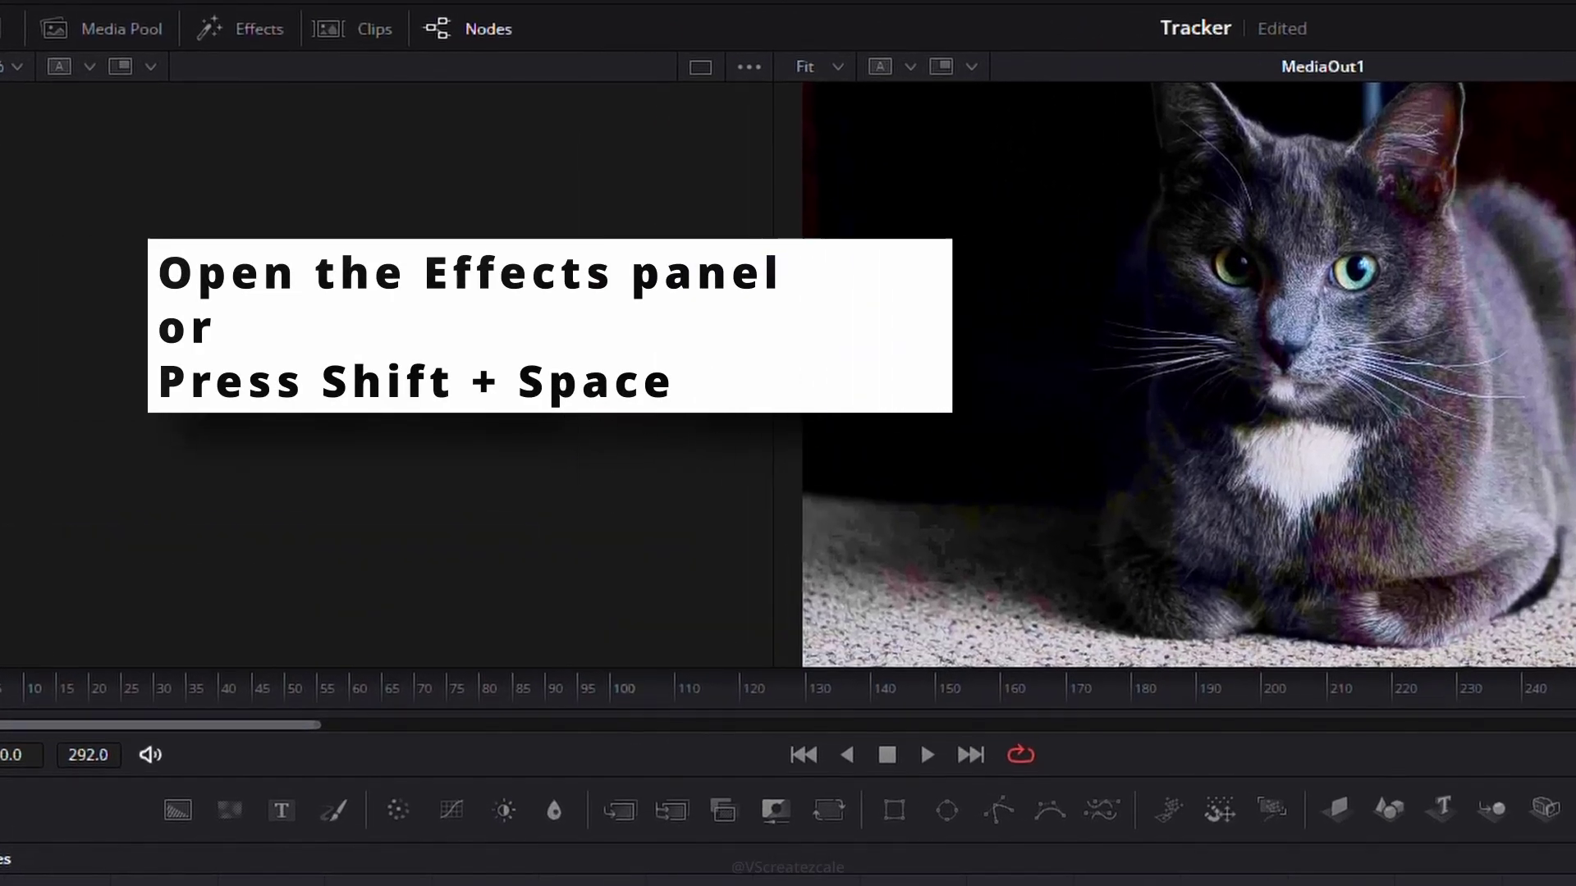
Step: Bring up the Select Tool picker to look for the Tracker tool
{"action": "key", "text": "shift+space"}
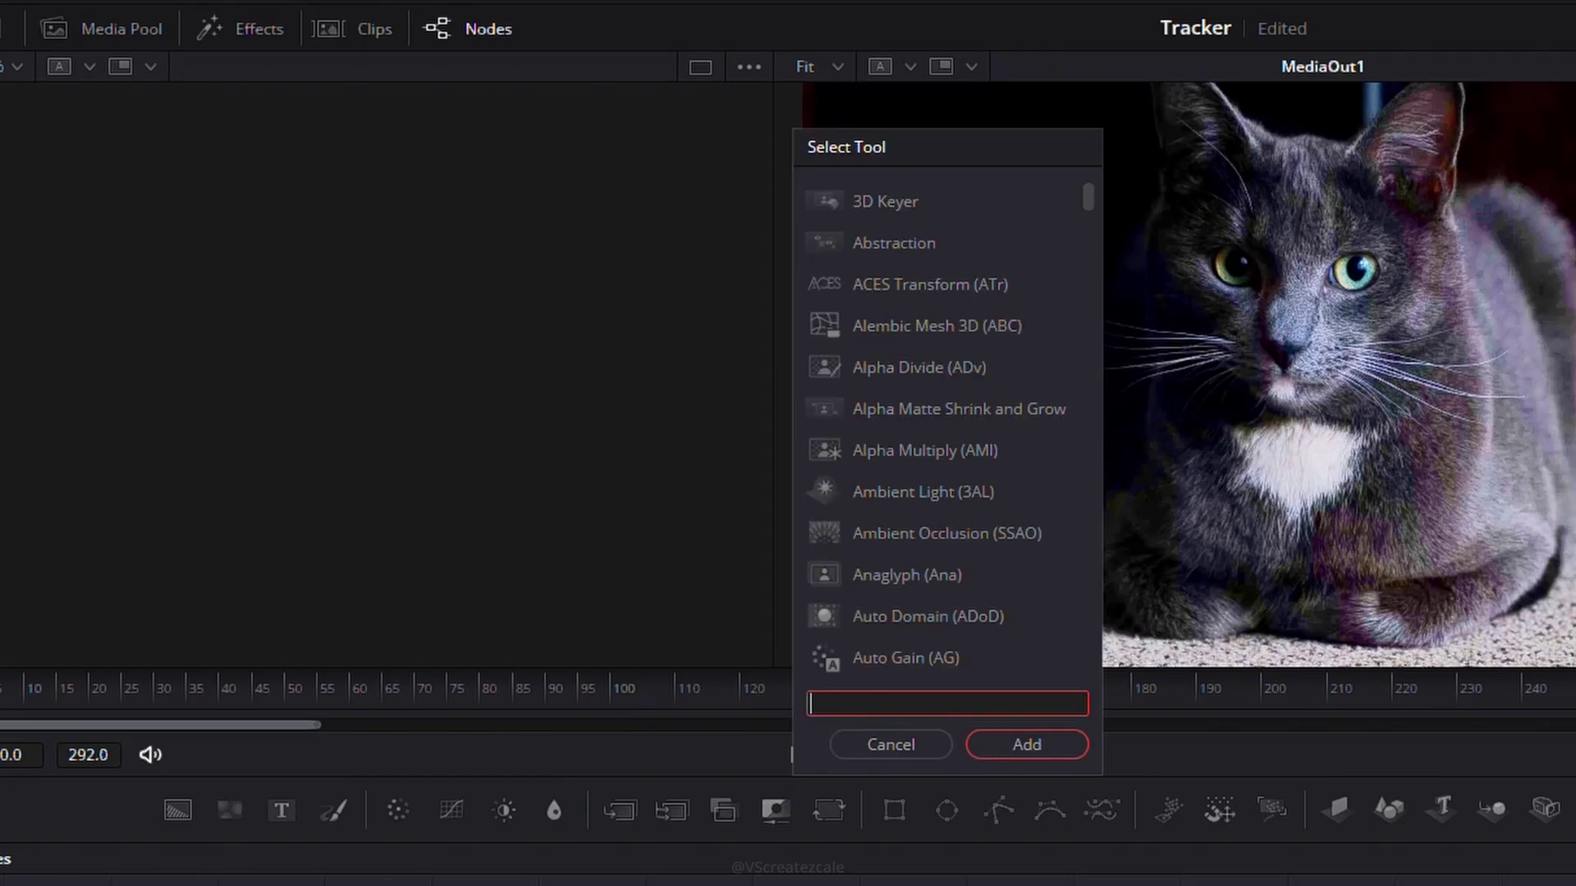
{"action": "type", "text": "tra"}
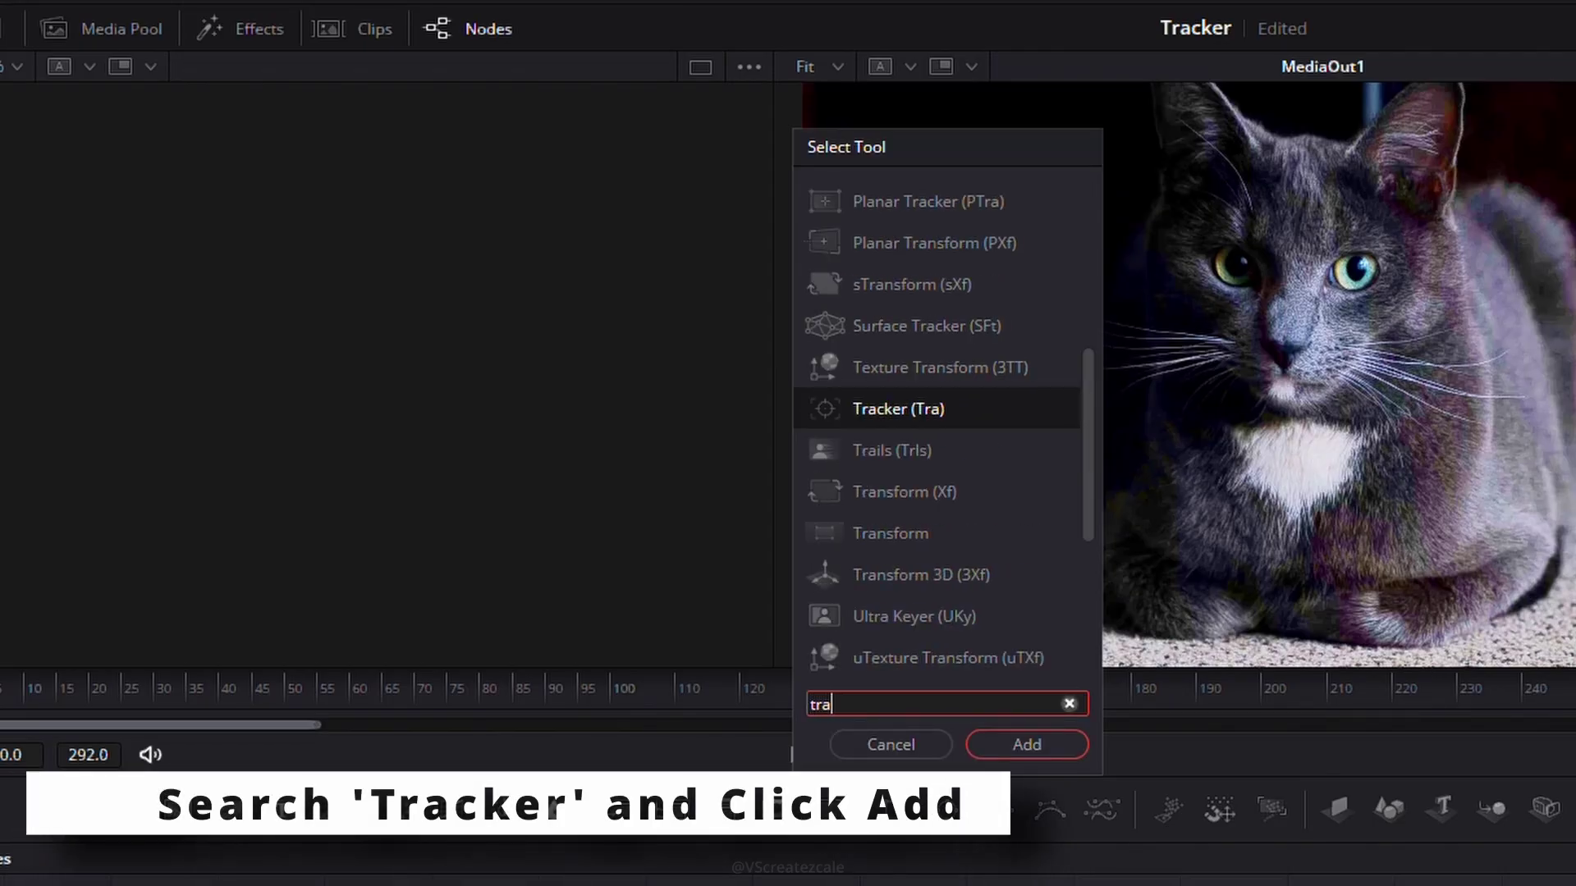
{"action": "type", "text": "c"}
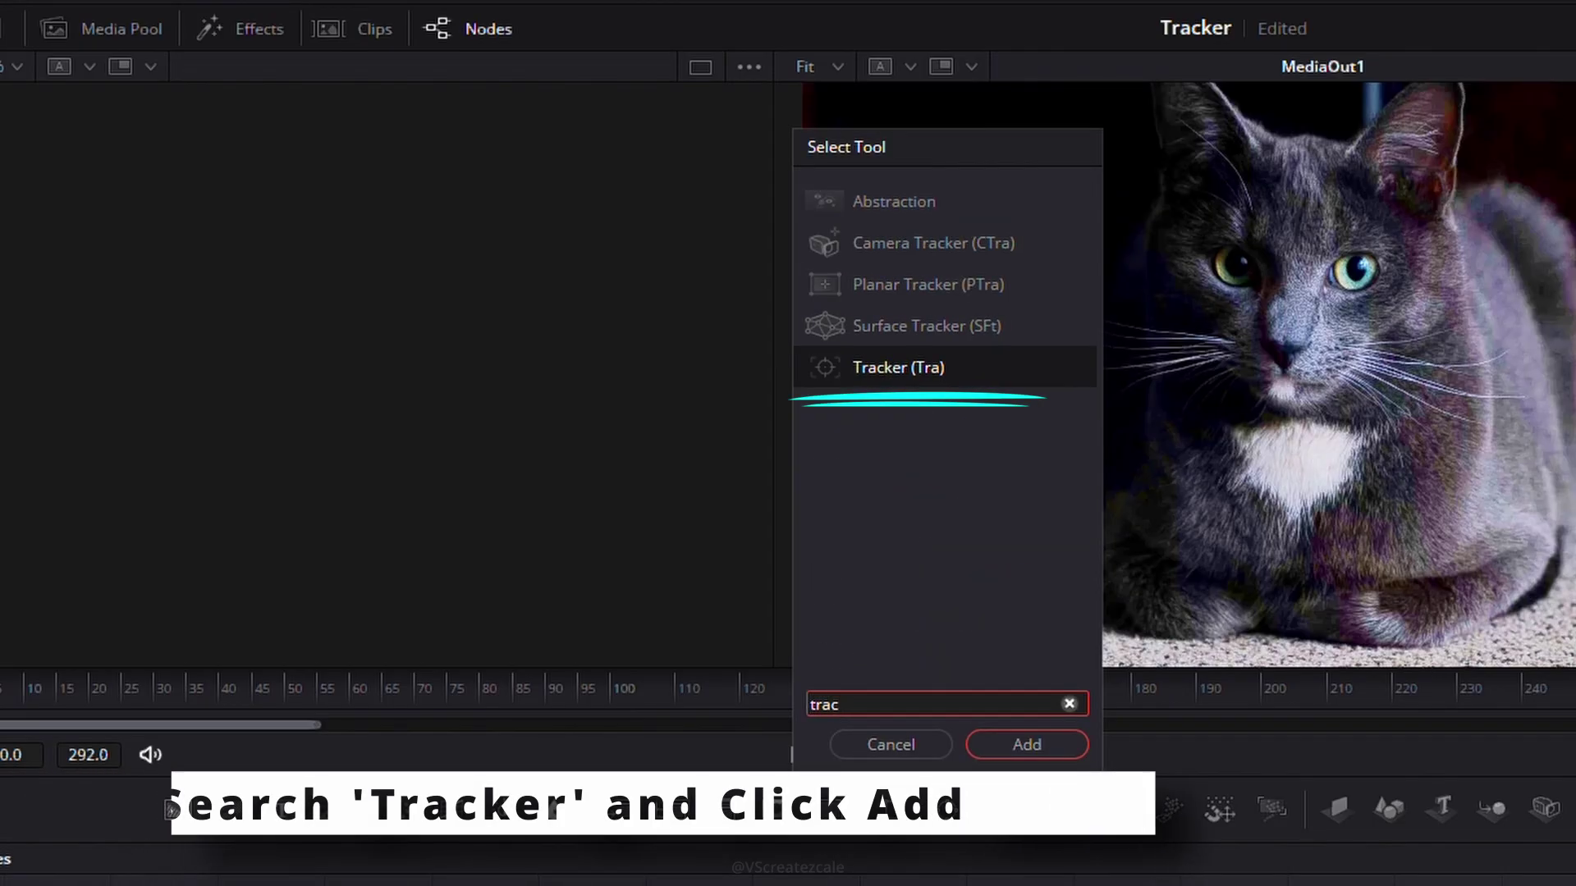
{"action": "type", "text": "ker"}
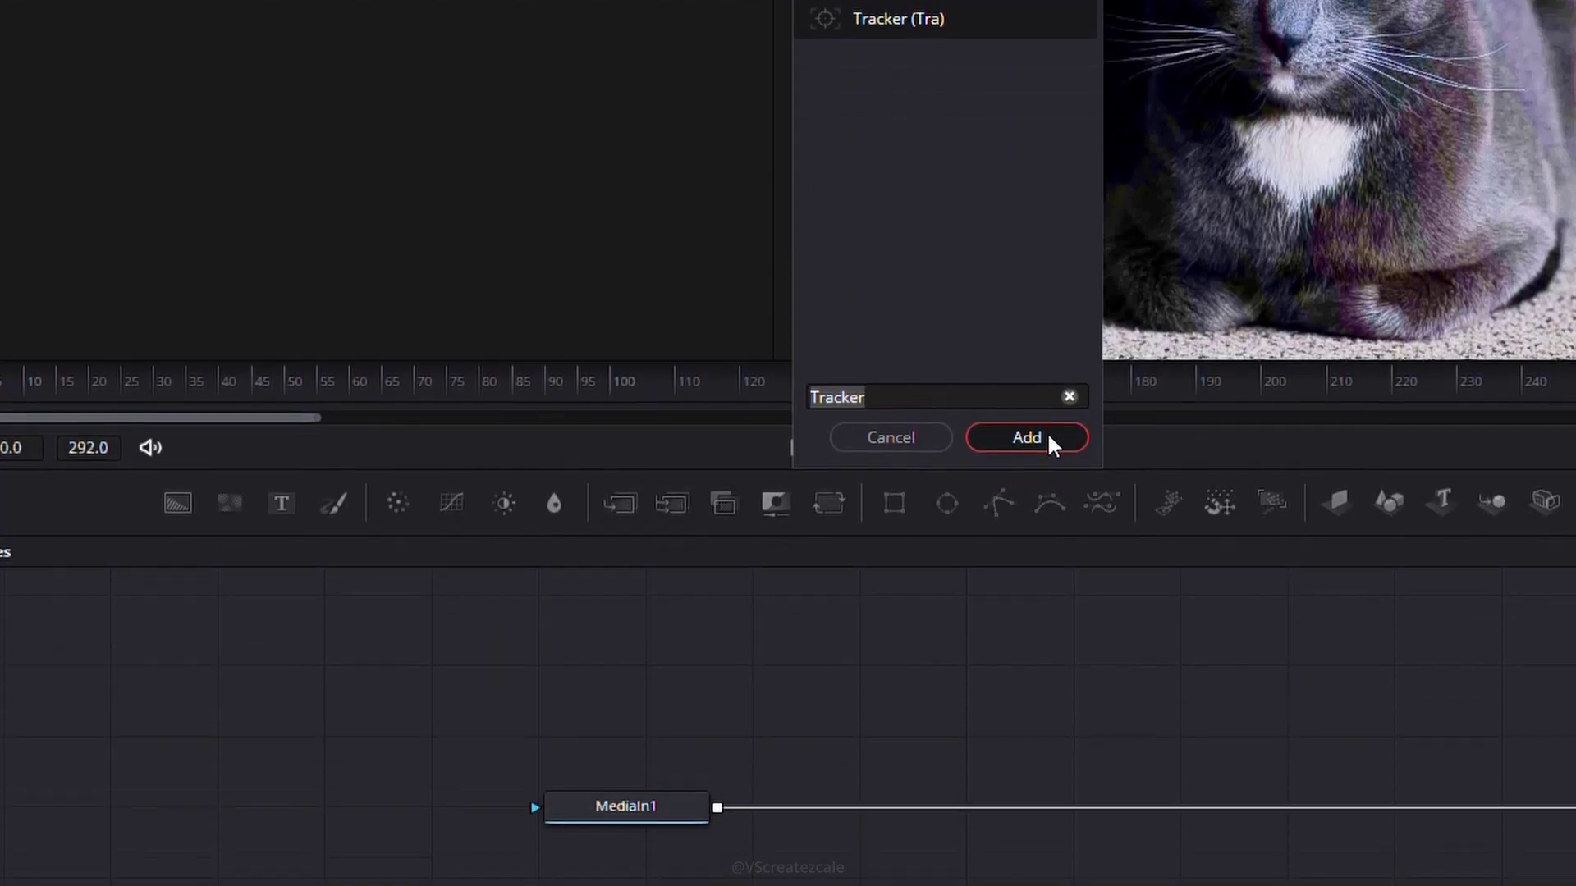
Step: Add Tracker1, delete the MediaIn1–MediaOut1 link, and feed MediaIn1 into Tracker1
{"action": "left_click", "coordinate": [1049, 441]}
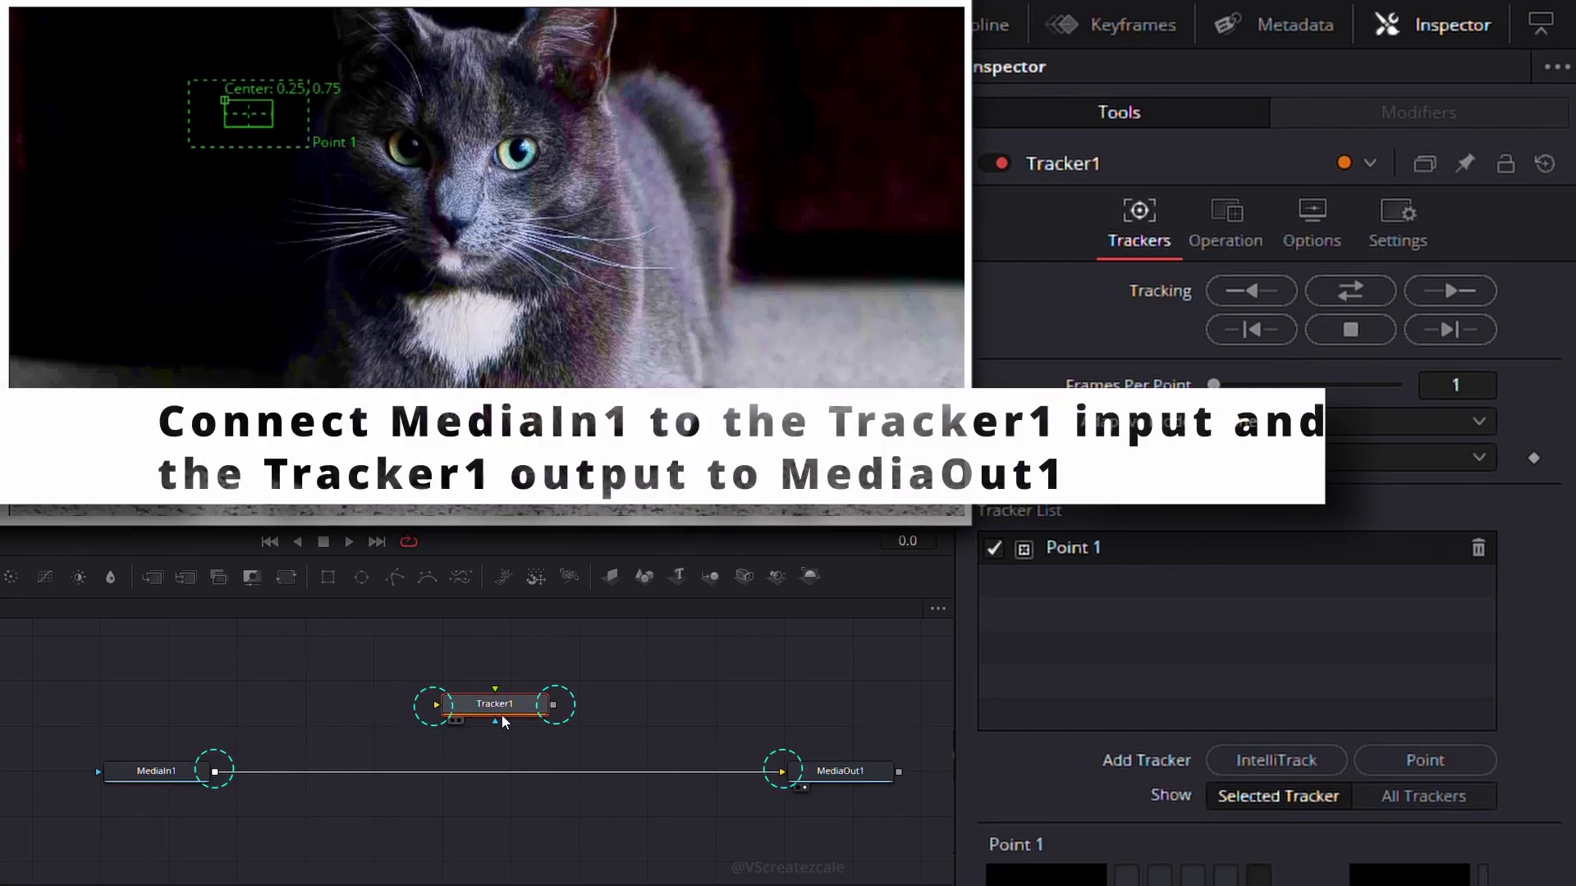
{"action": "left_click", "coordinate": [521, 772]}
{"action": "key", "text": "Delete"}
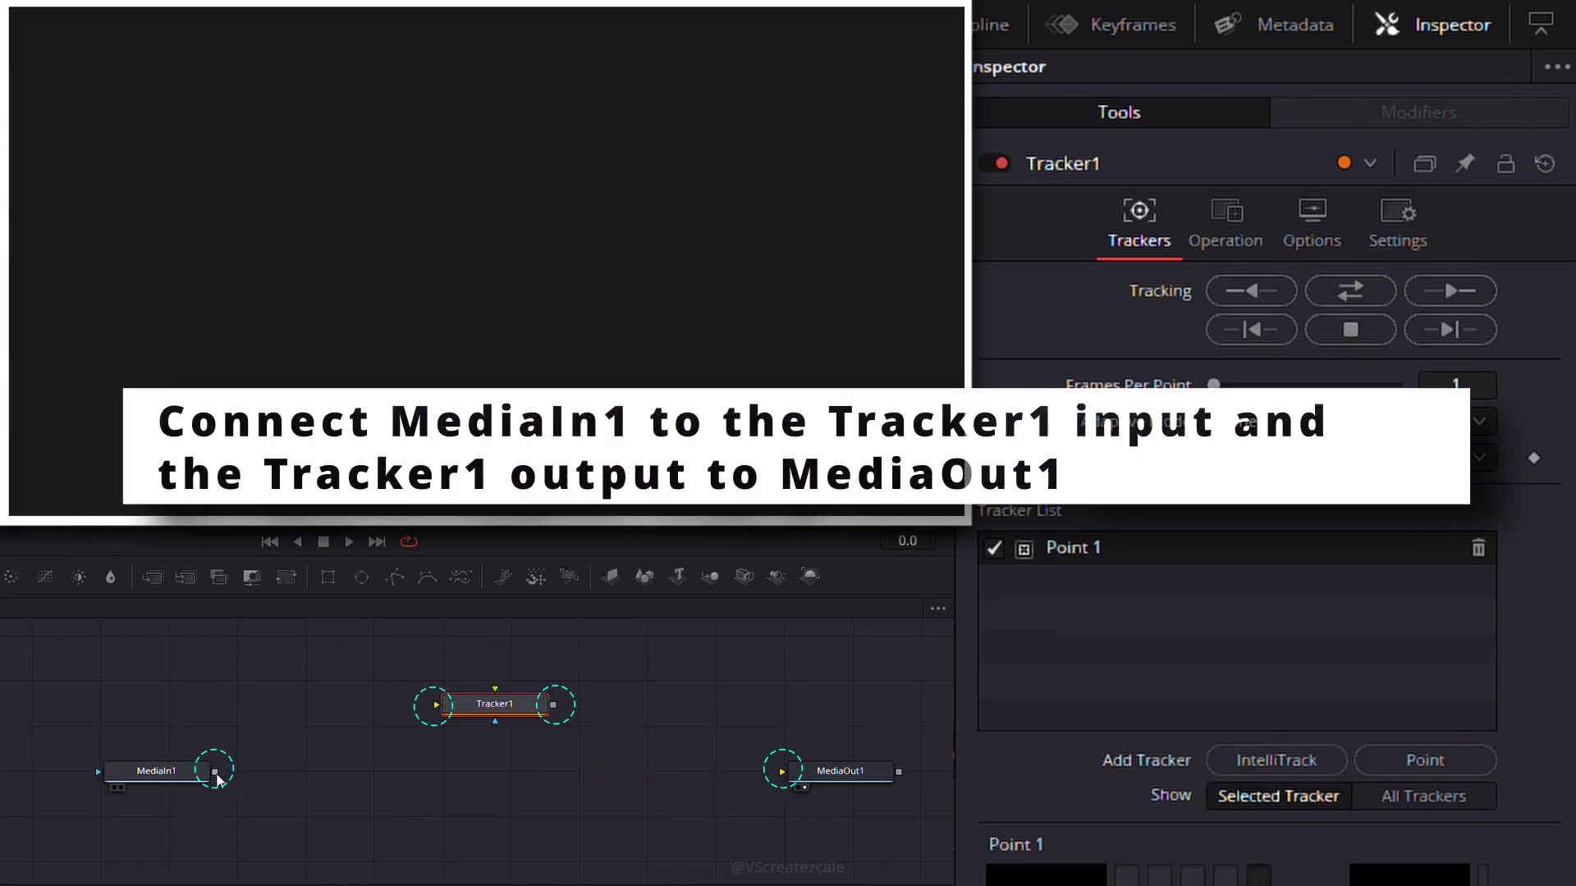
{"action": "left_click_drag", "start_coordinate": [218, 774], "coordinate": [447, 711]}
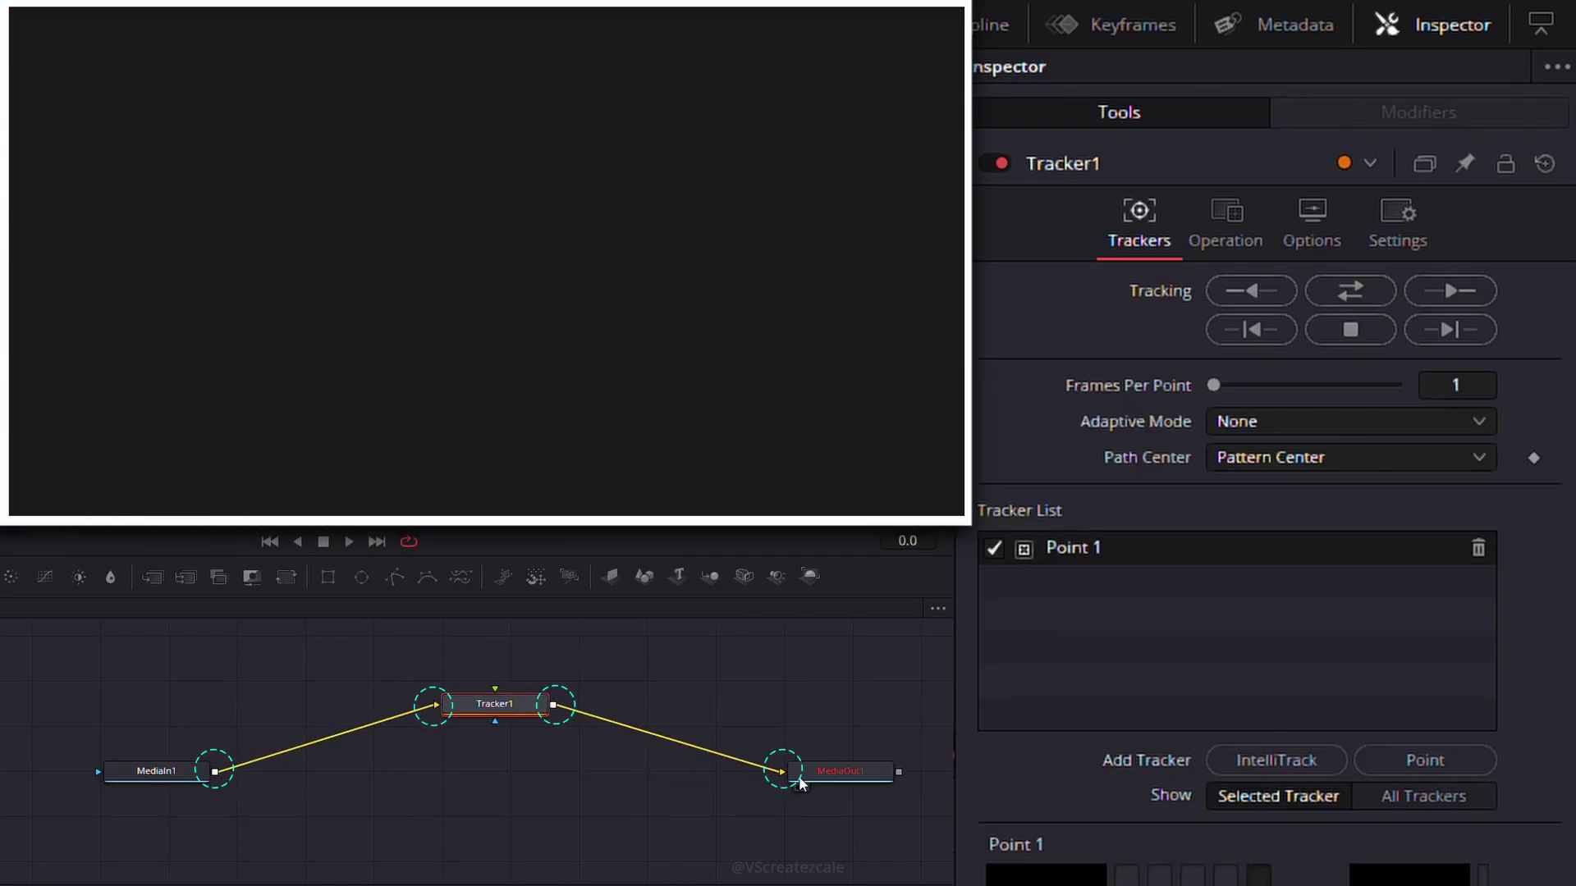
{"action": "left_click_drag", "start_coordinate": [798, 779], "coordinate": [801, 781]}
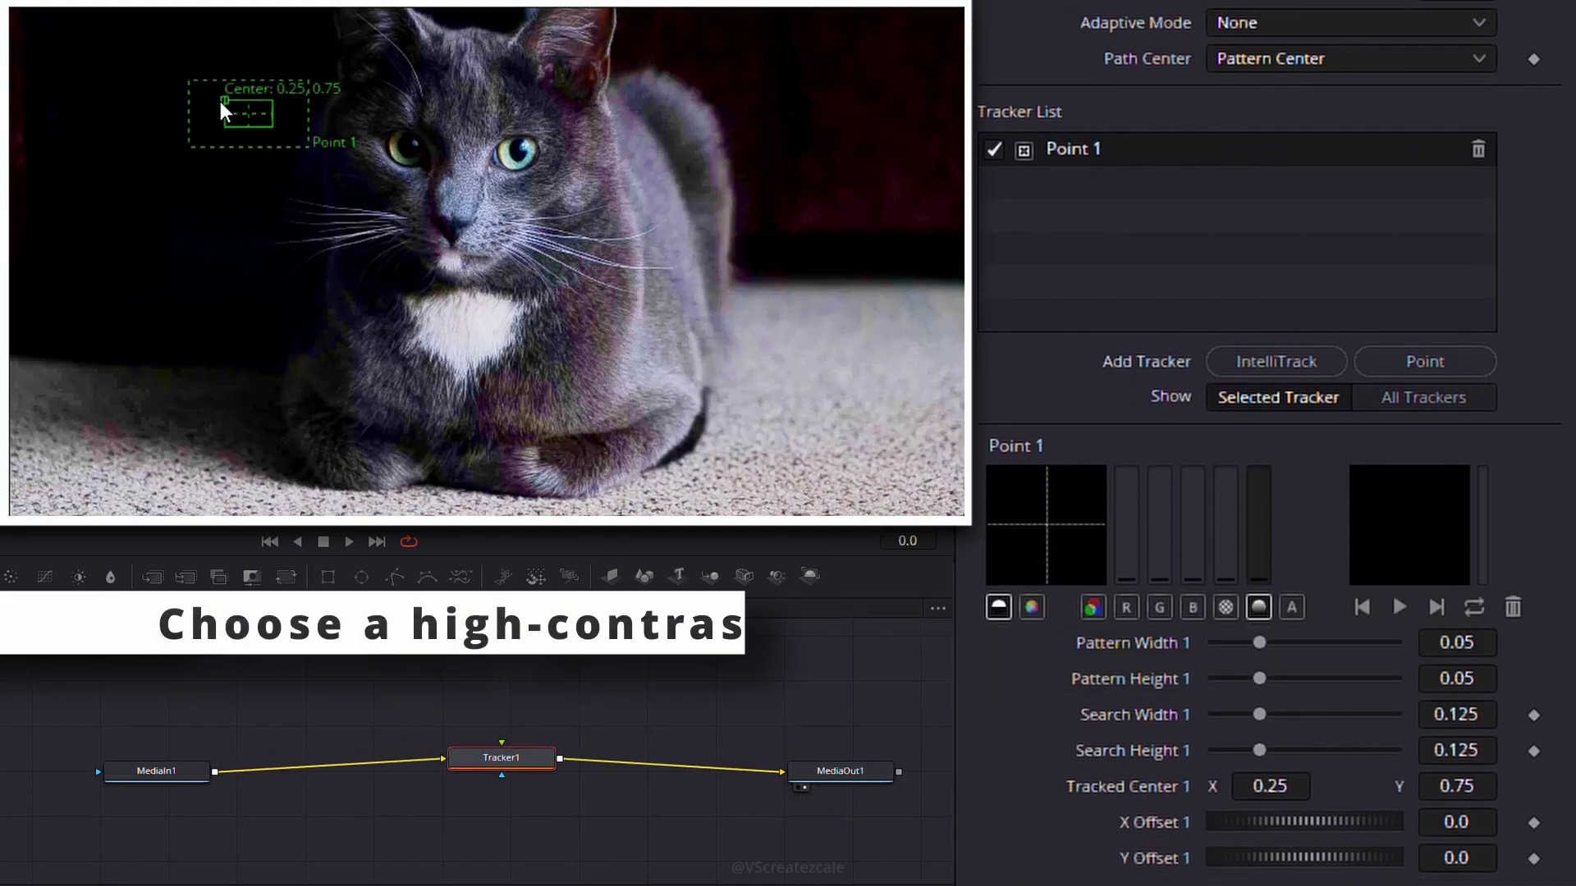
Step: Centre Point 1 on the cat's eye with a pattern box of about 0.0598 by 0.0861
{"action": "left_click_drag", "start_coordinate": [231, 114], "coordinate": [492, 145]}
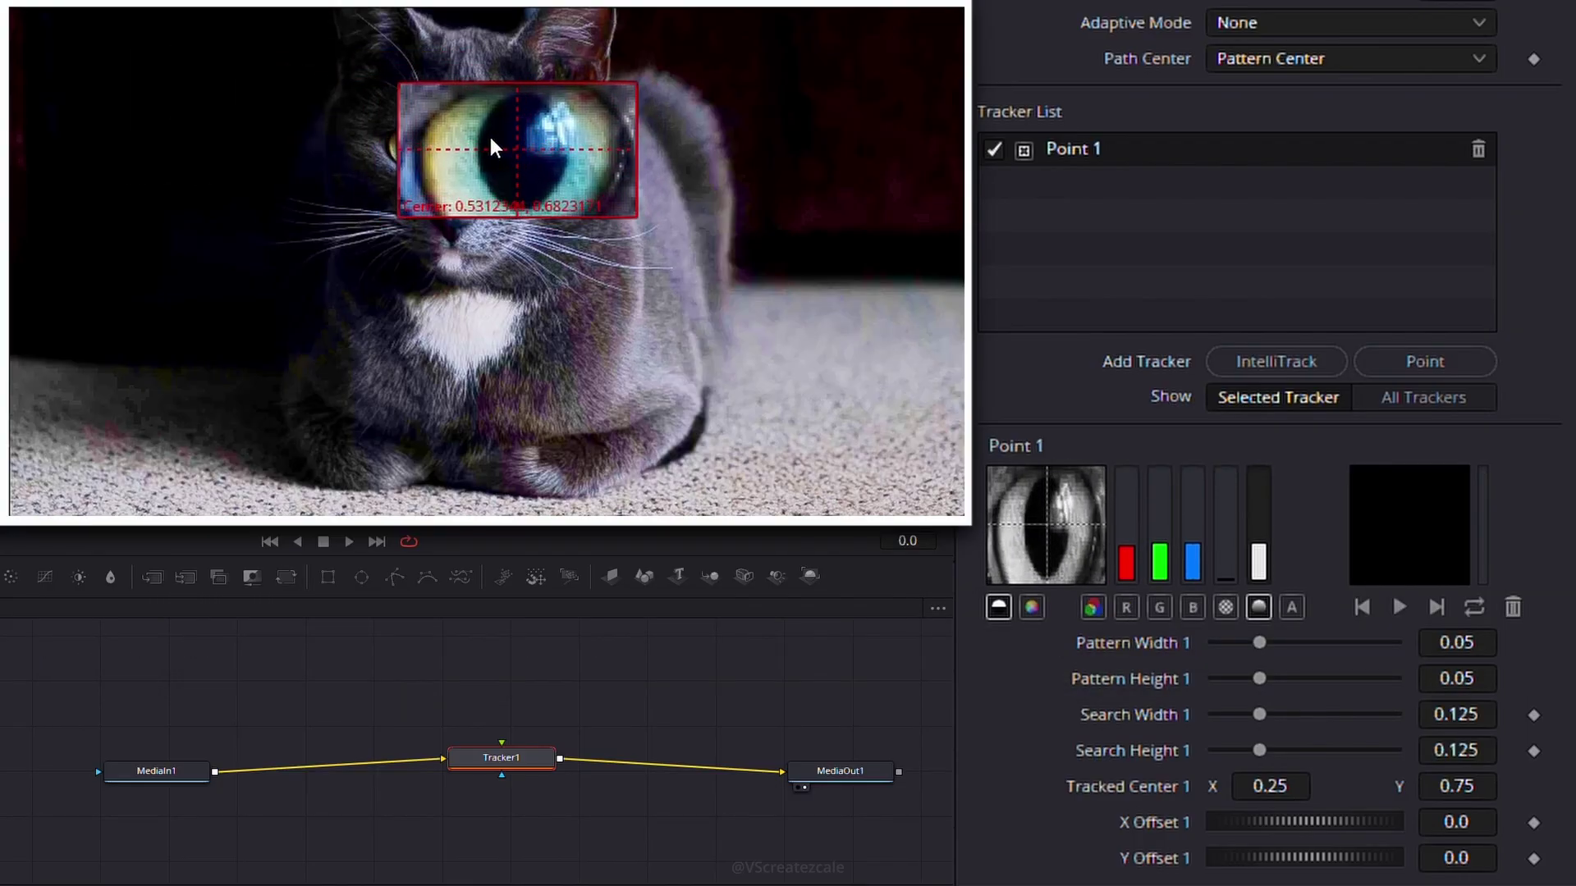
{"action": "left_click_drag", "start_coordinate": [493, 145], "coordinate": [492, 147]}
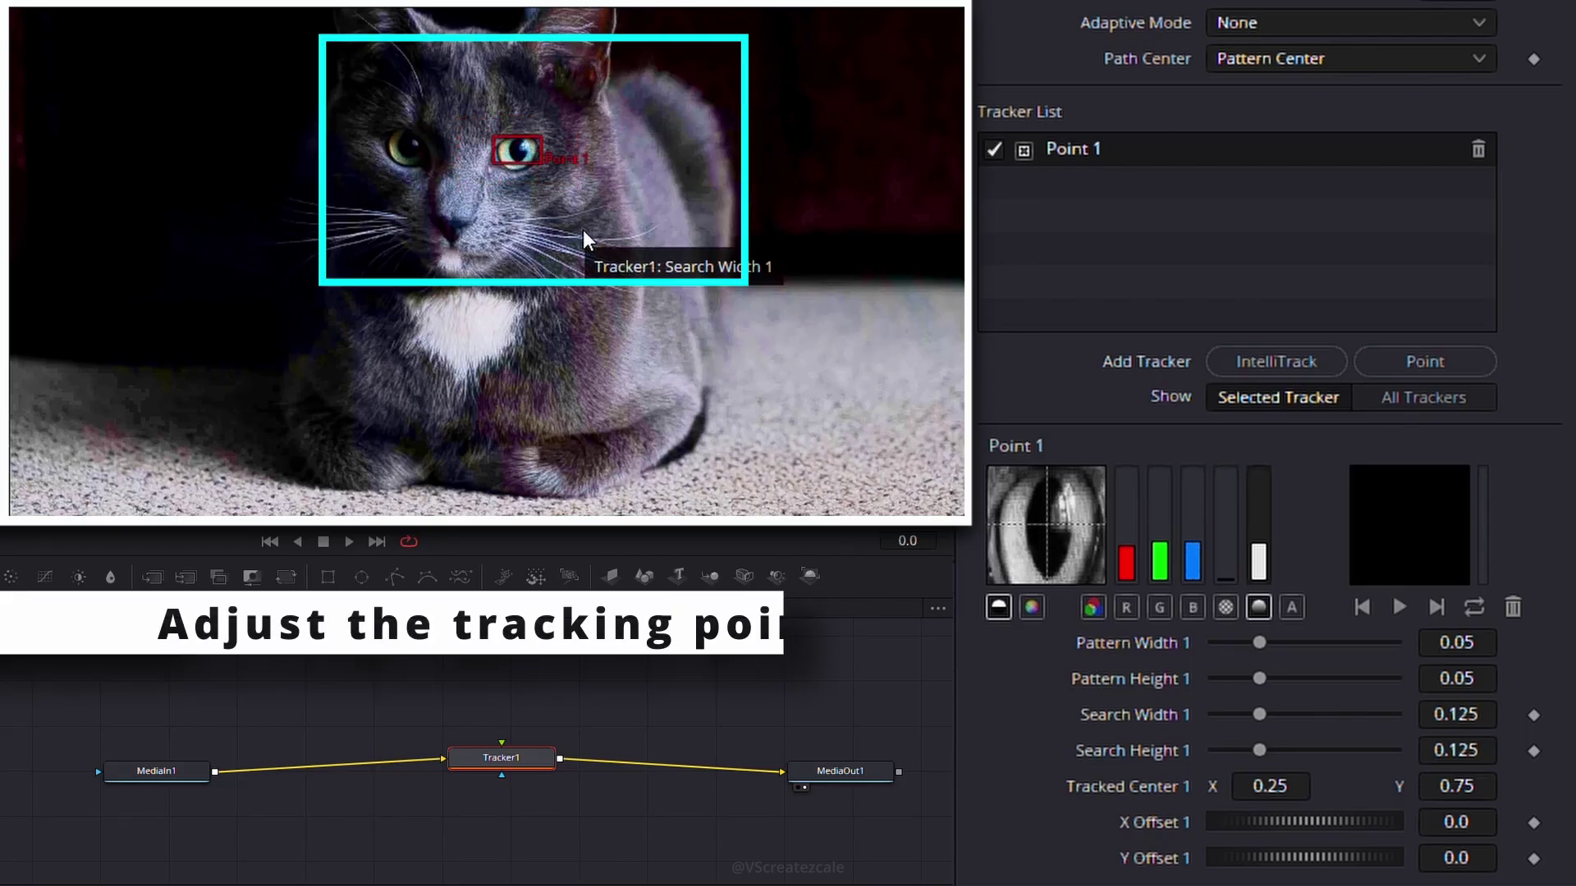
{"action": "mouse_move", "coordinate": [532, 173]}
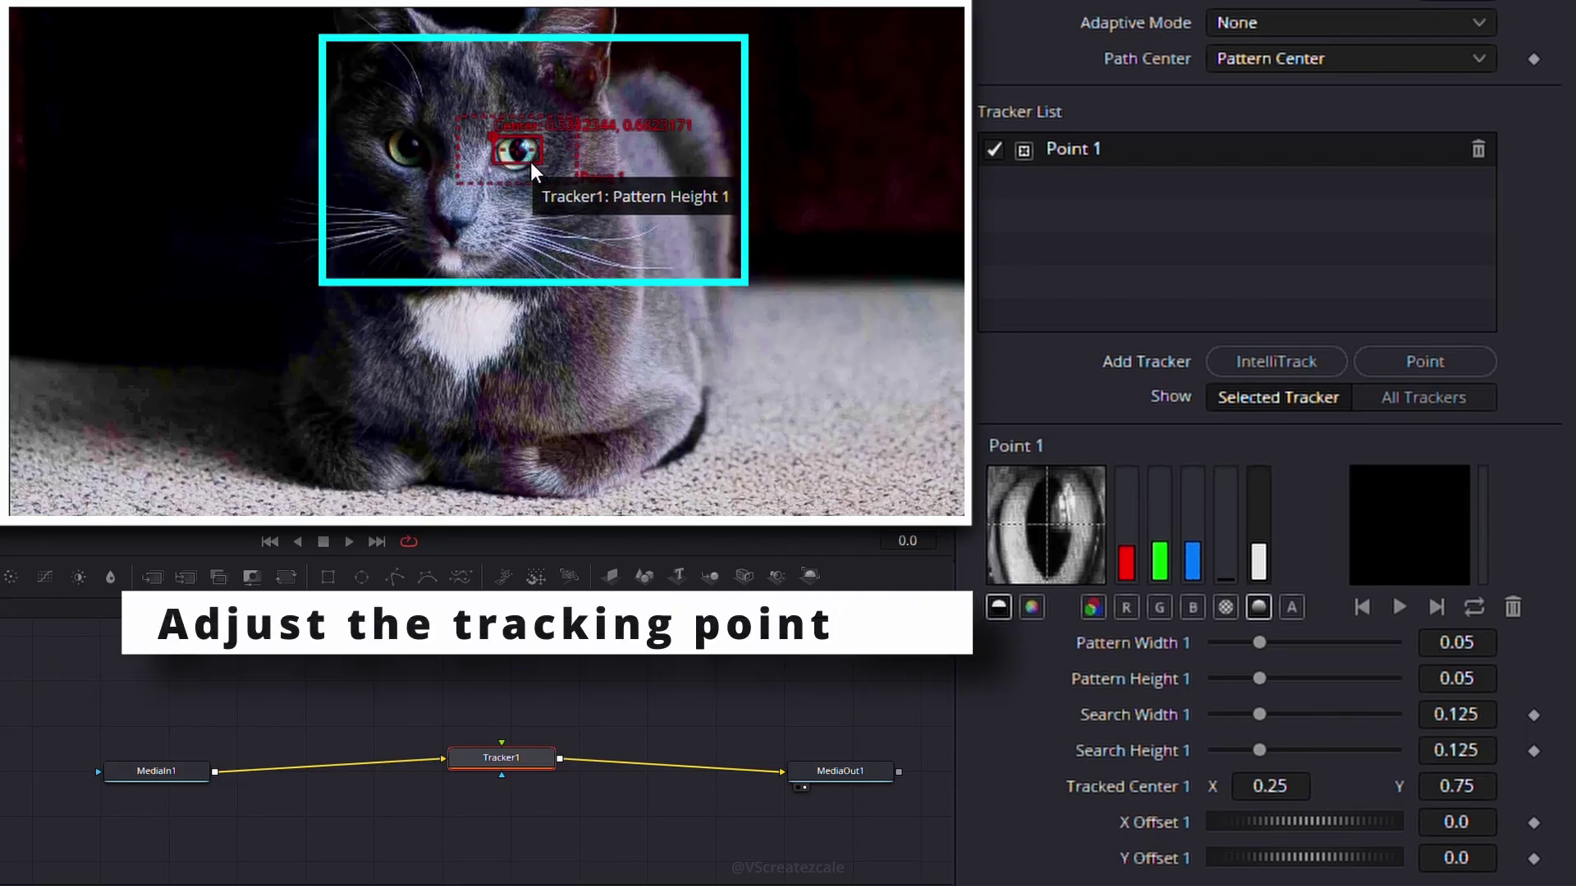
{"action": "left_click_drag", "start_coordinate": [533, 174], "coordinate": [551, 157]}
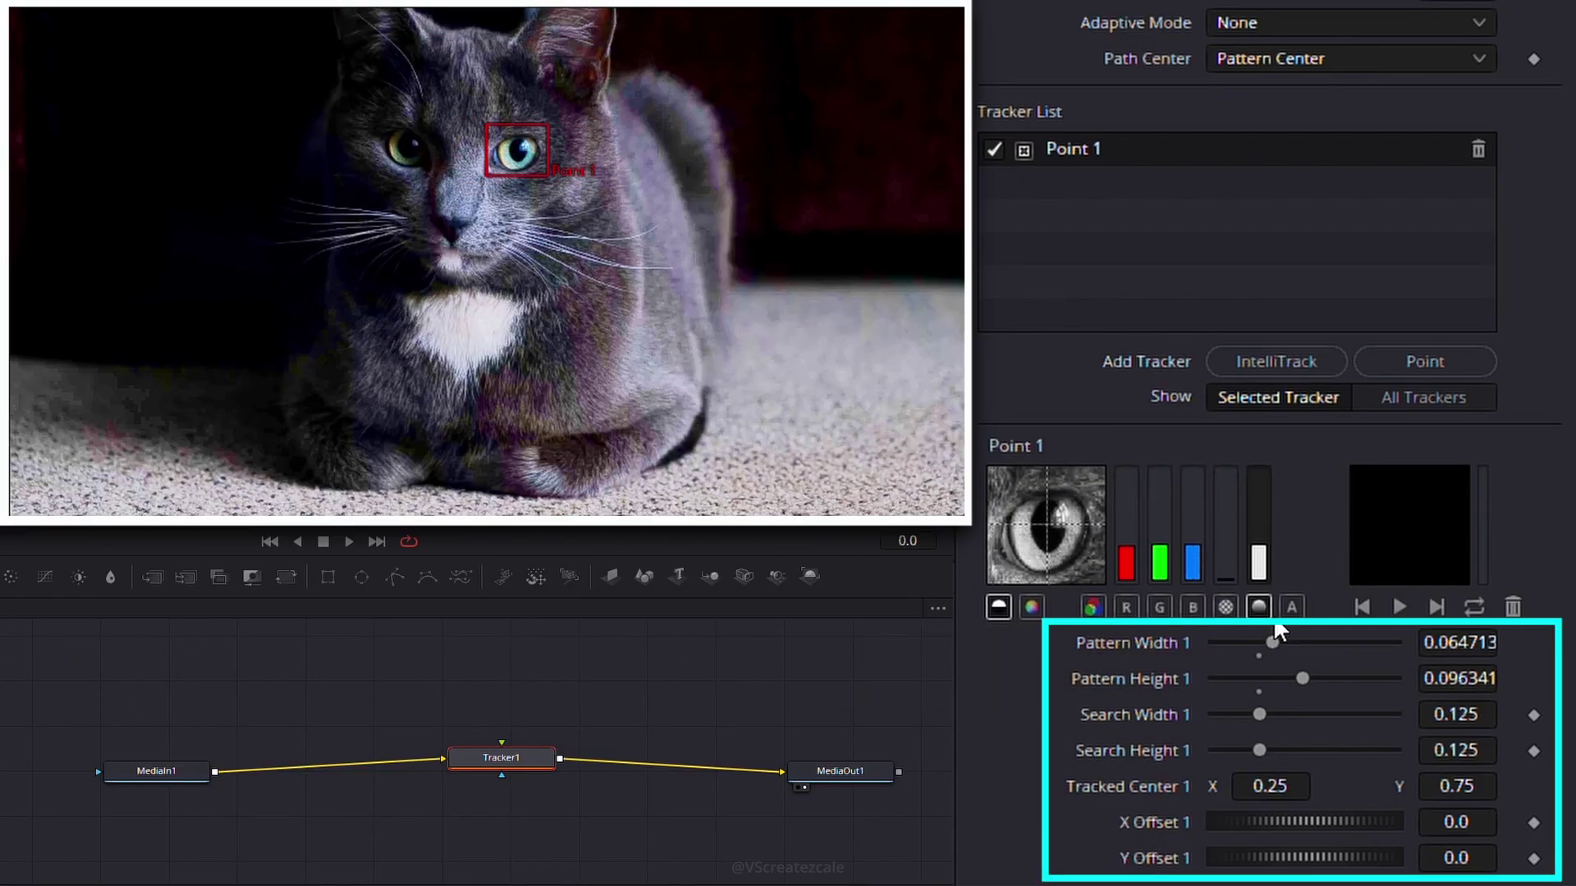
{"action": "left_click_drag", "start_coordinate": [1273, 643], "coordinate": [1293, 677]}
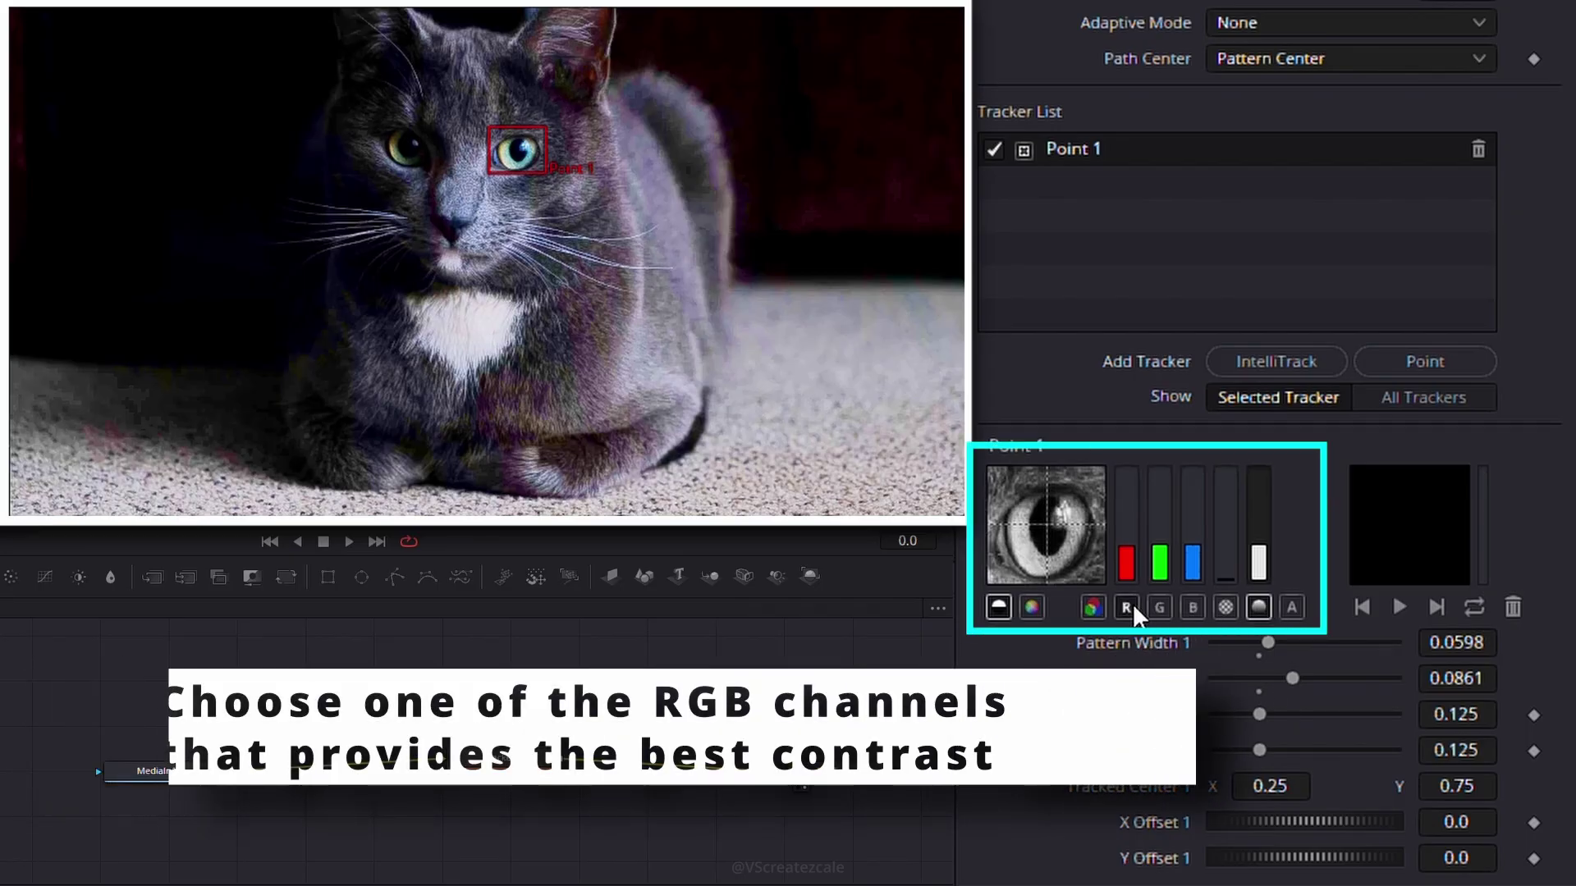
Step: Make Point 1 track the green channel and recentre its pattern on the cat's eye
{"action": "left_click", "coordinate": [1132, 603]}
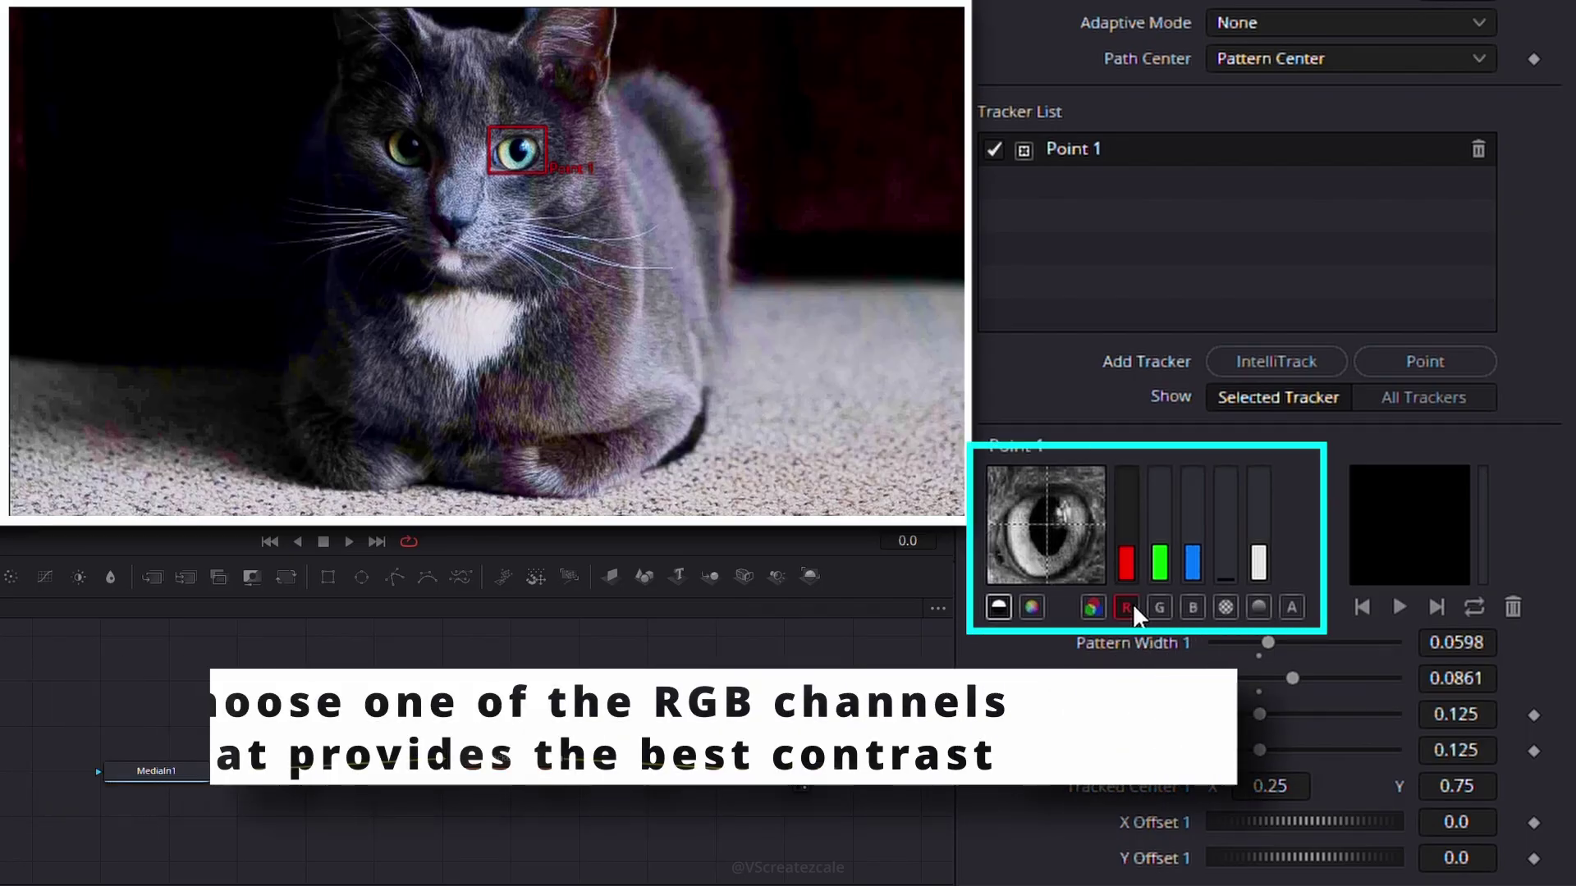
{"action": "left_click", "coordinate": [1161, 608]}
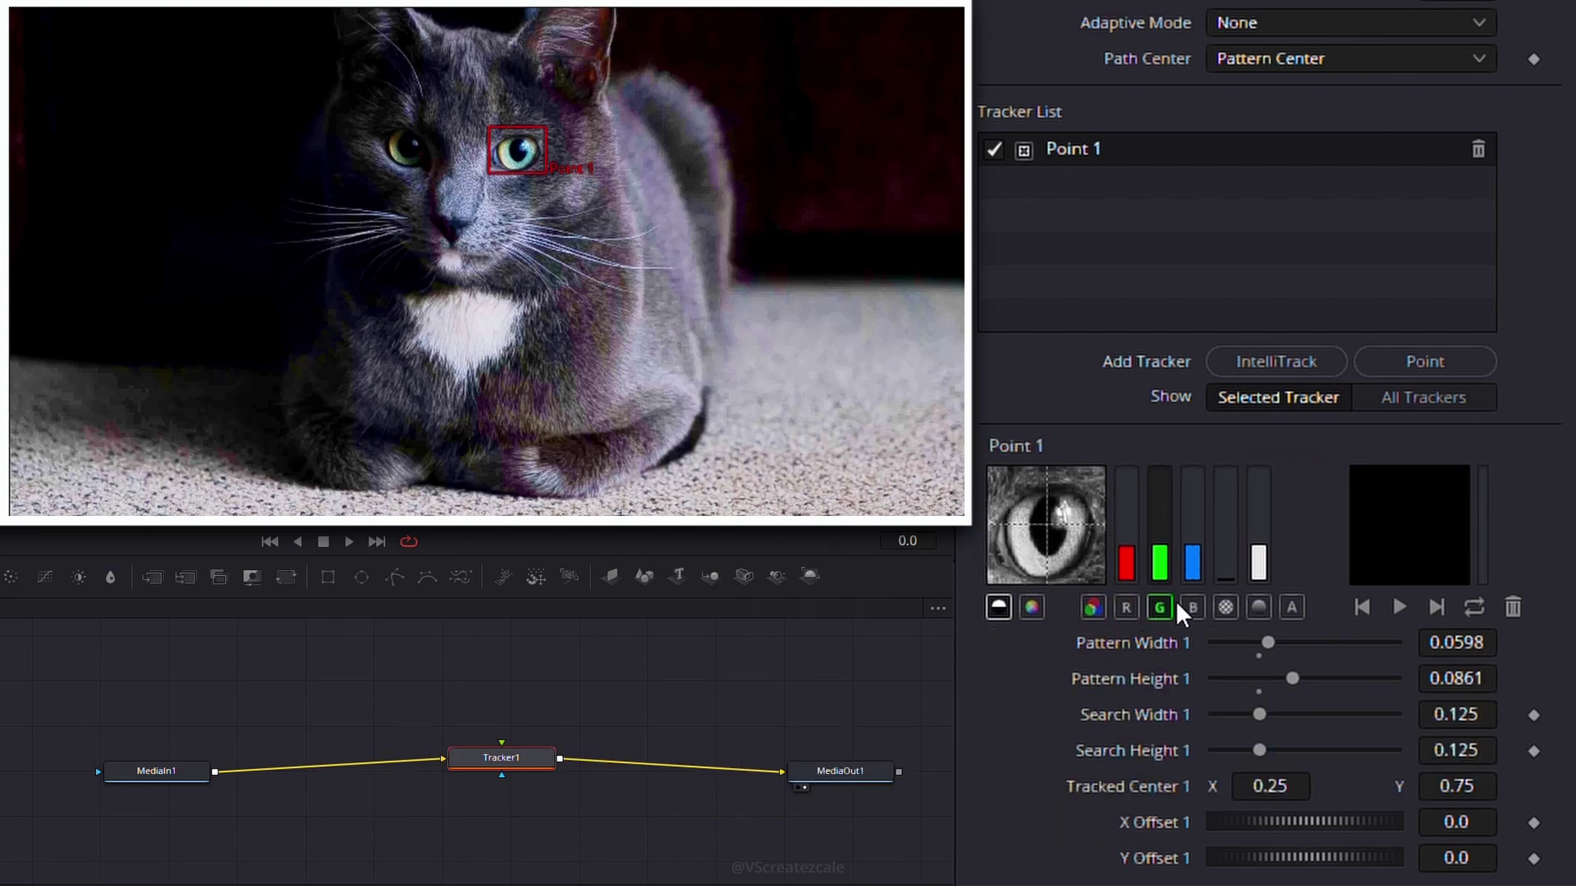
{"action": "left_click", "coordinate": [1125, 607]}
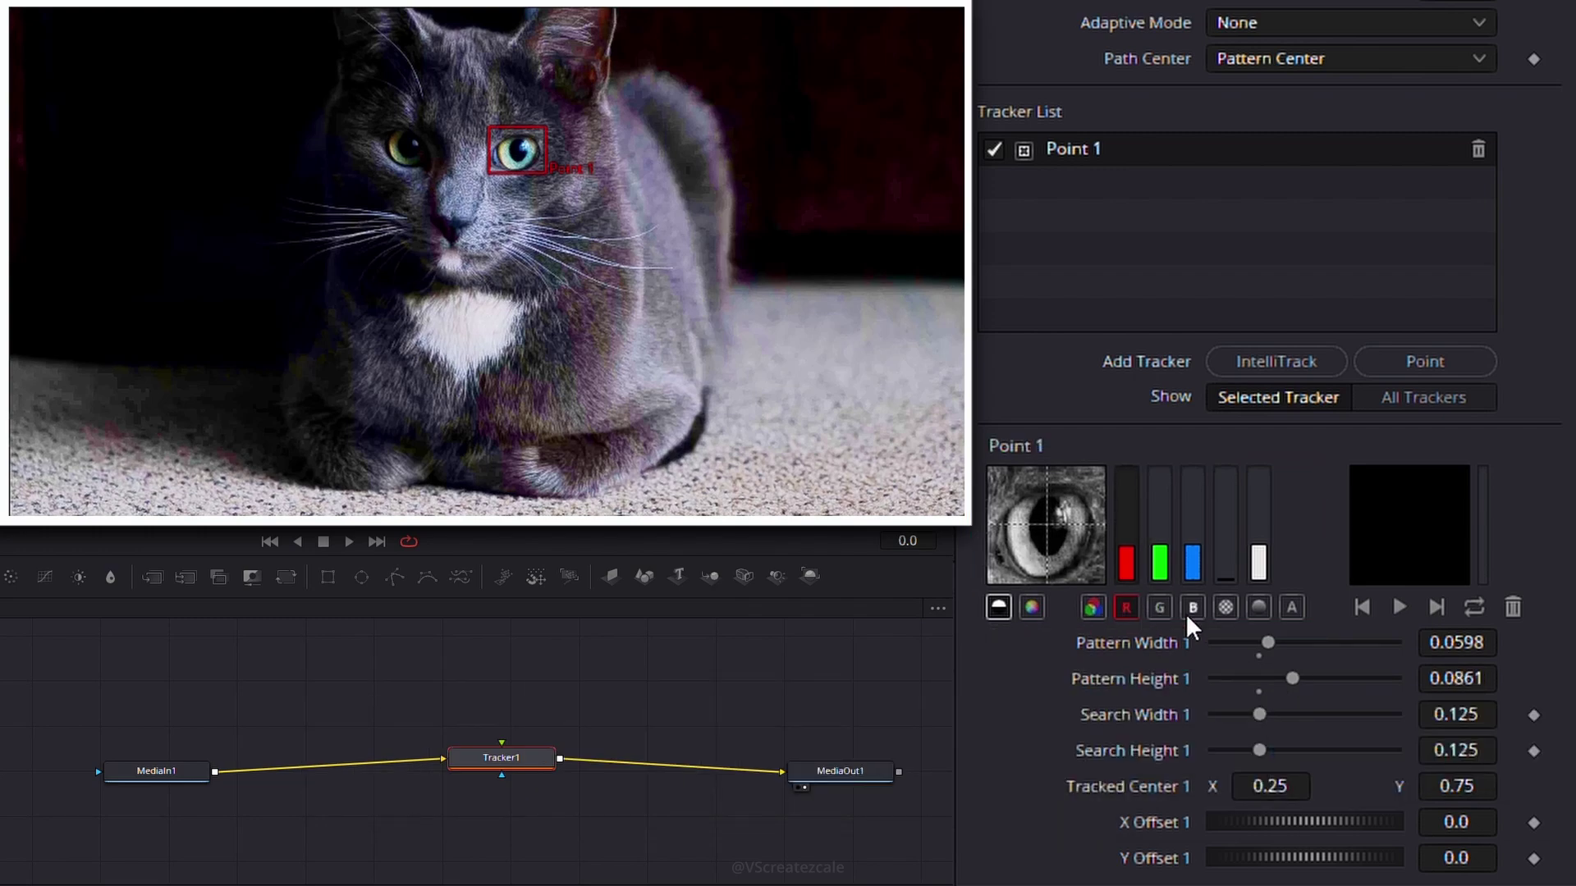
{"action": "left_click", "coordinate": [1158, 608]}
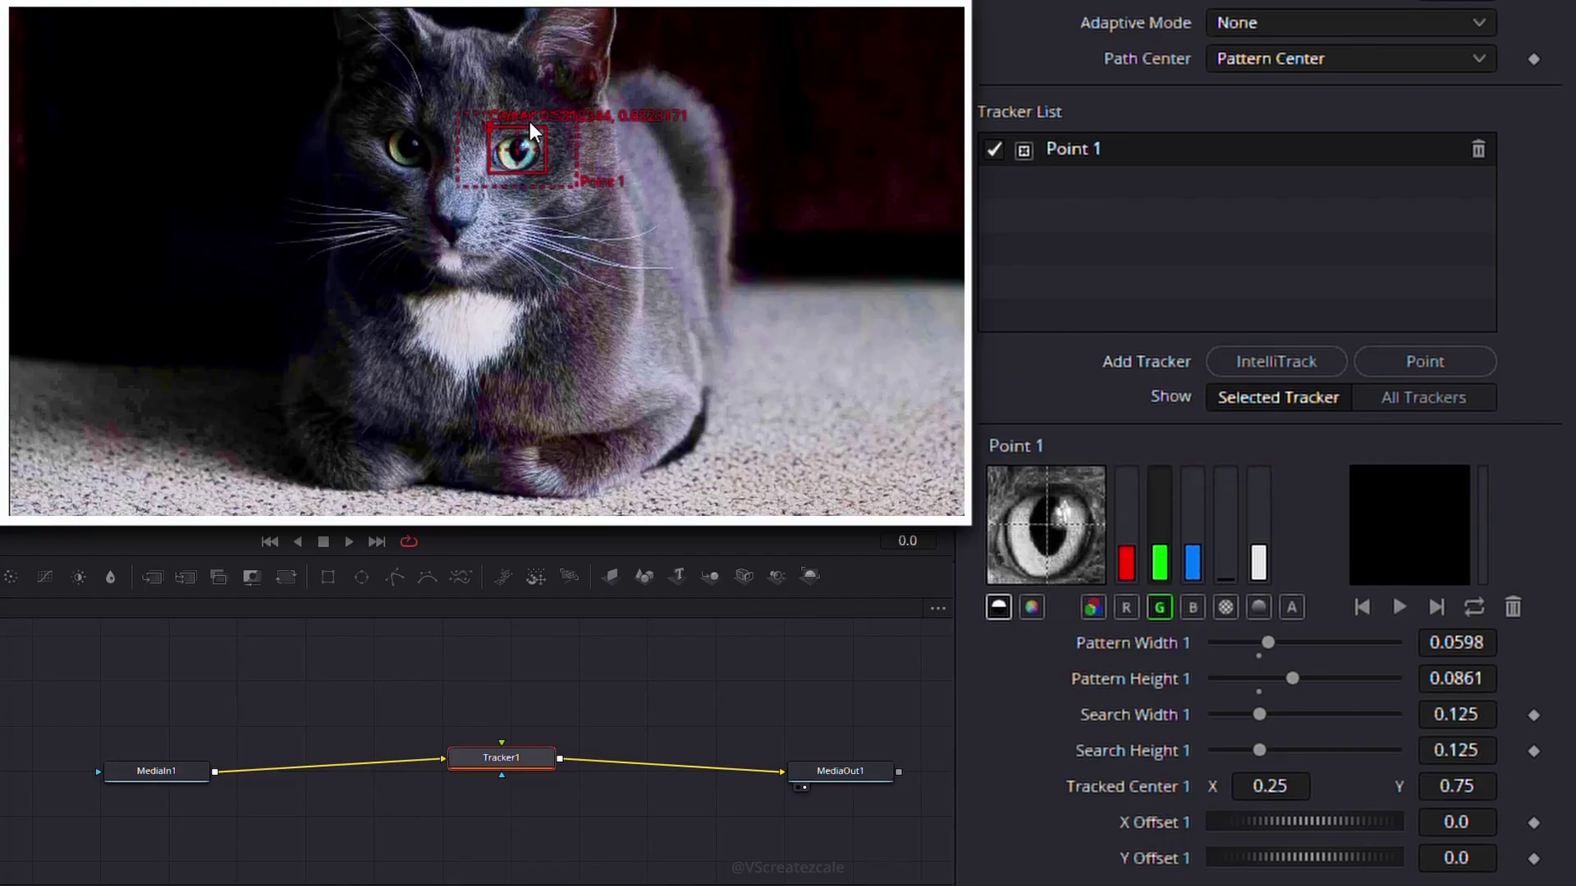
{"action": "left_click_drag", "start_coordinate": [491, 135], "coordinate": [493, 142]}
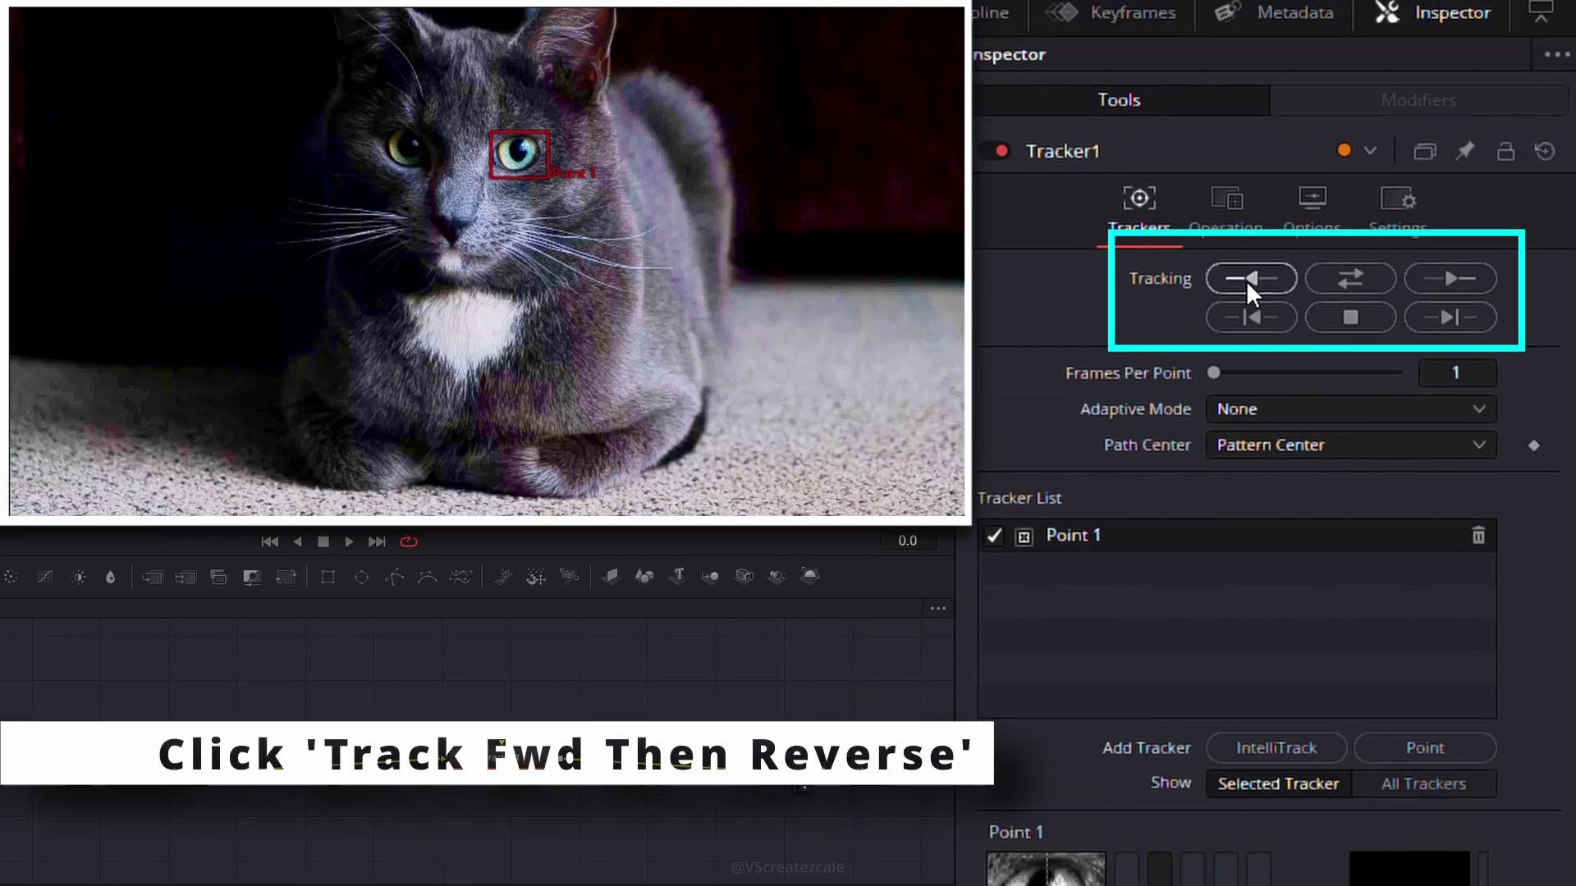
Step: Track Point 1 forward then reverse through the clip to record the eye's motion path
{"action": "left_click", "coordinate": [1347, 278]}
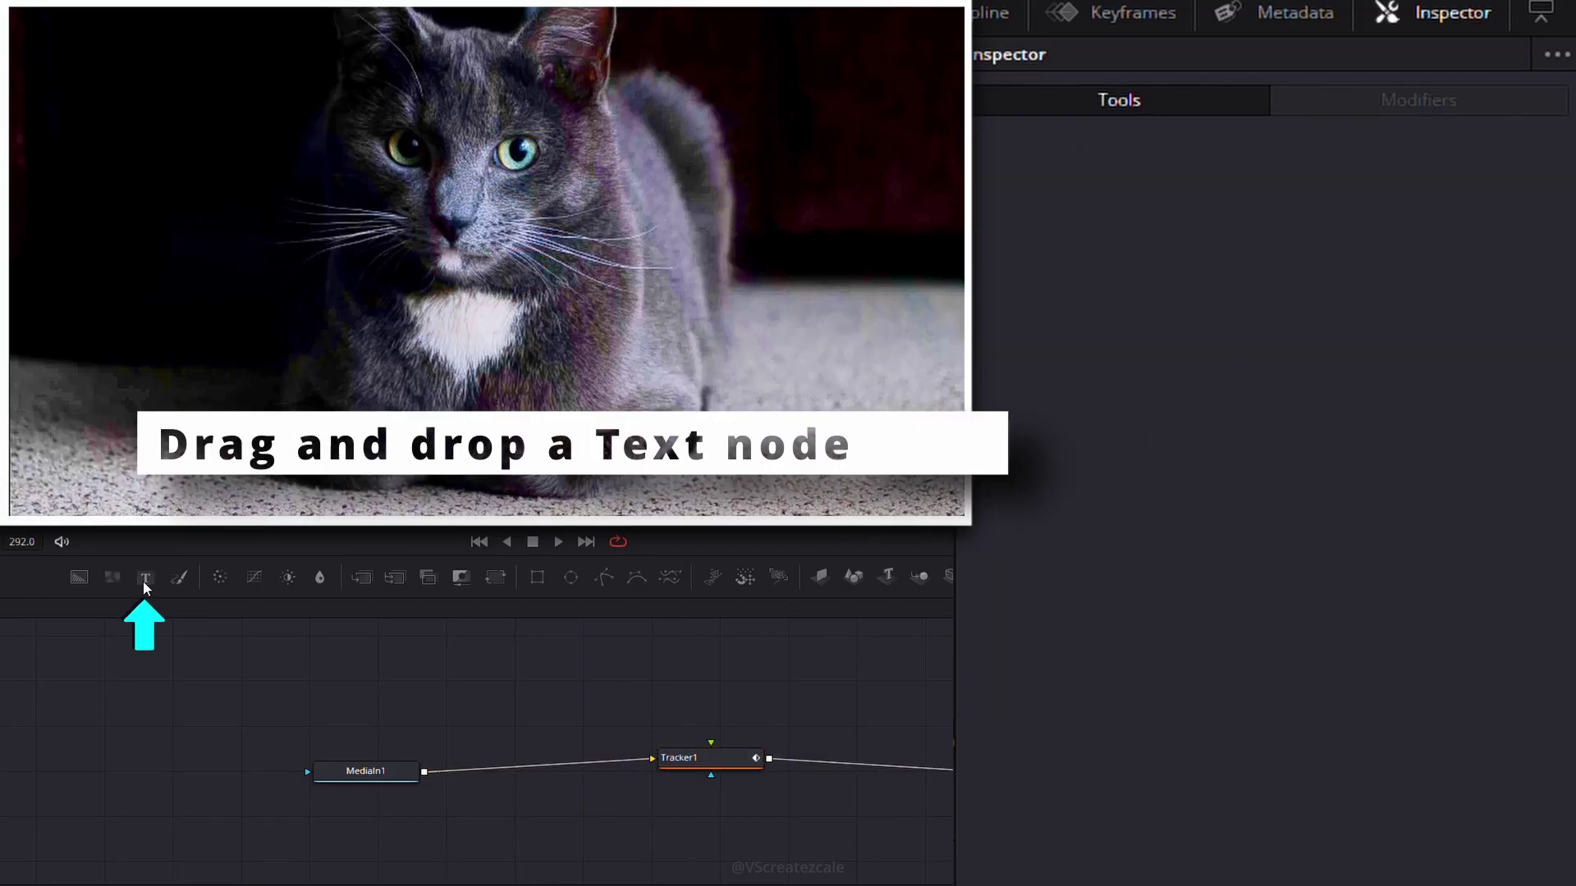
Step: Add a Text1 node feeding into Tracker1 and start editing its text content
{"action": "left_click_drag", "start_coordinate": [144, 587], "coordinate": [468, 680]}
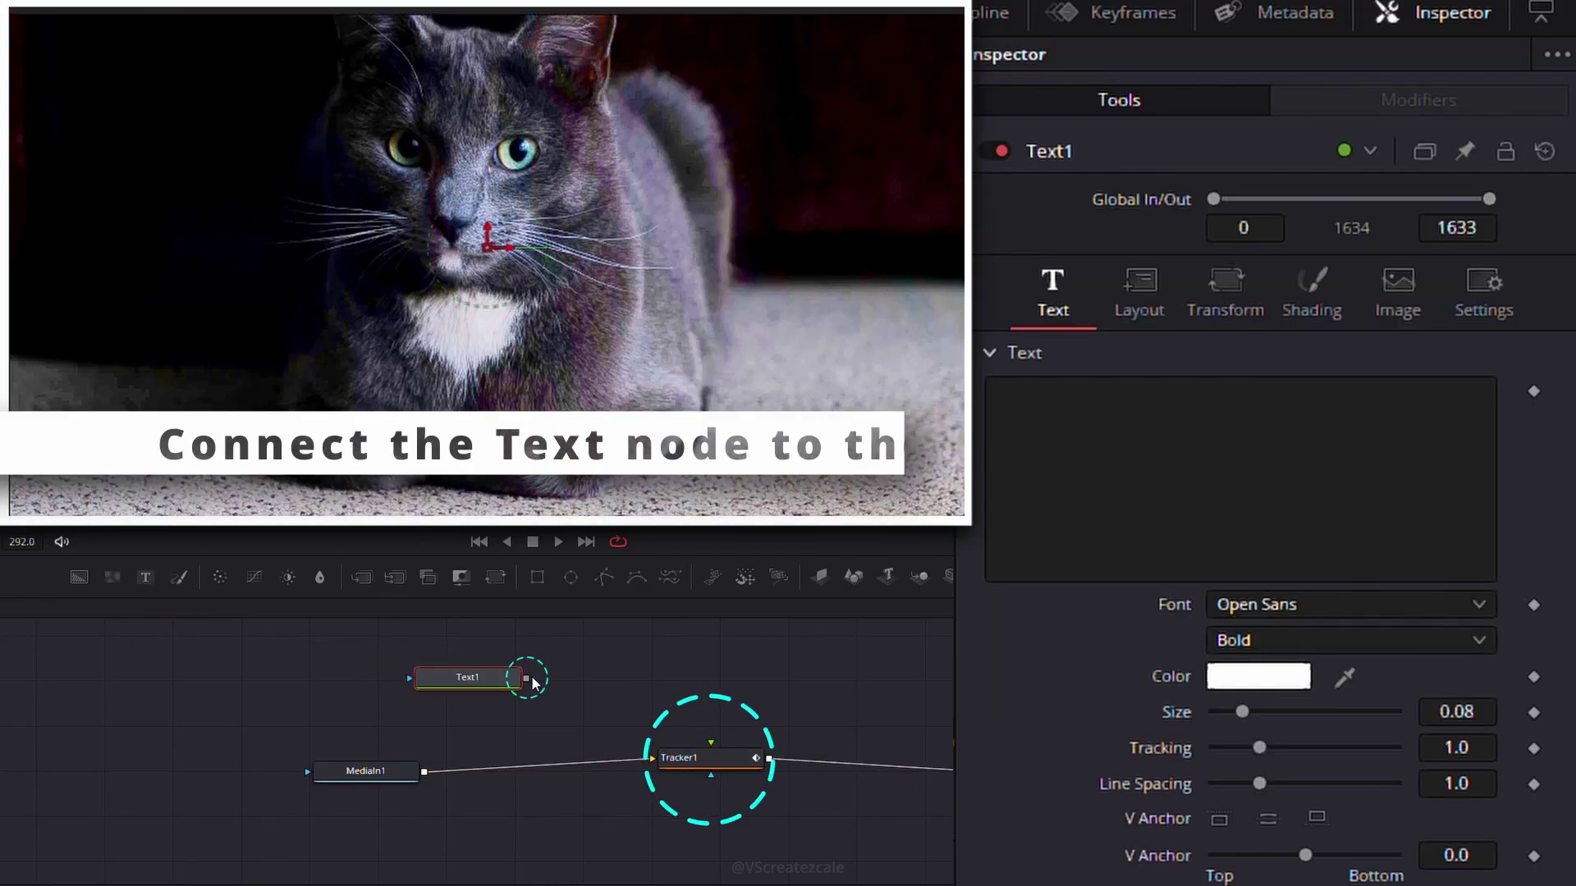
{"action": "left_click_drag", "start_coordinate": [665, 716], "coordinate": [652, 757]}
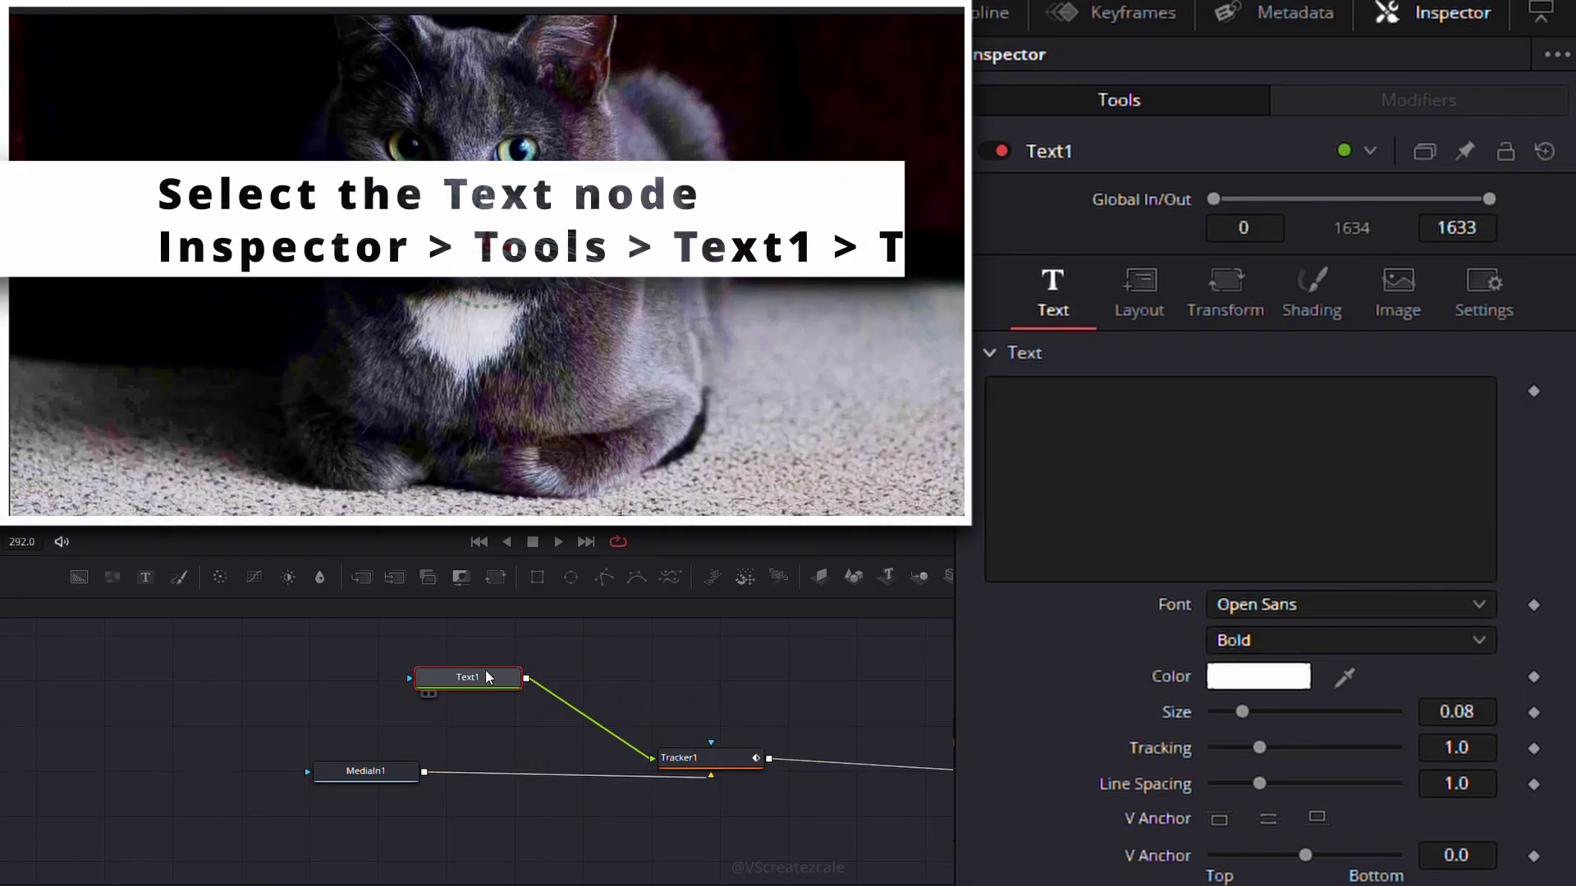
{"action": "left_click", "coordinate": [1076, 450]}
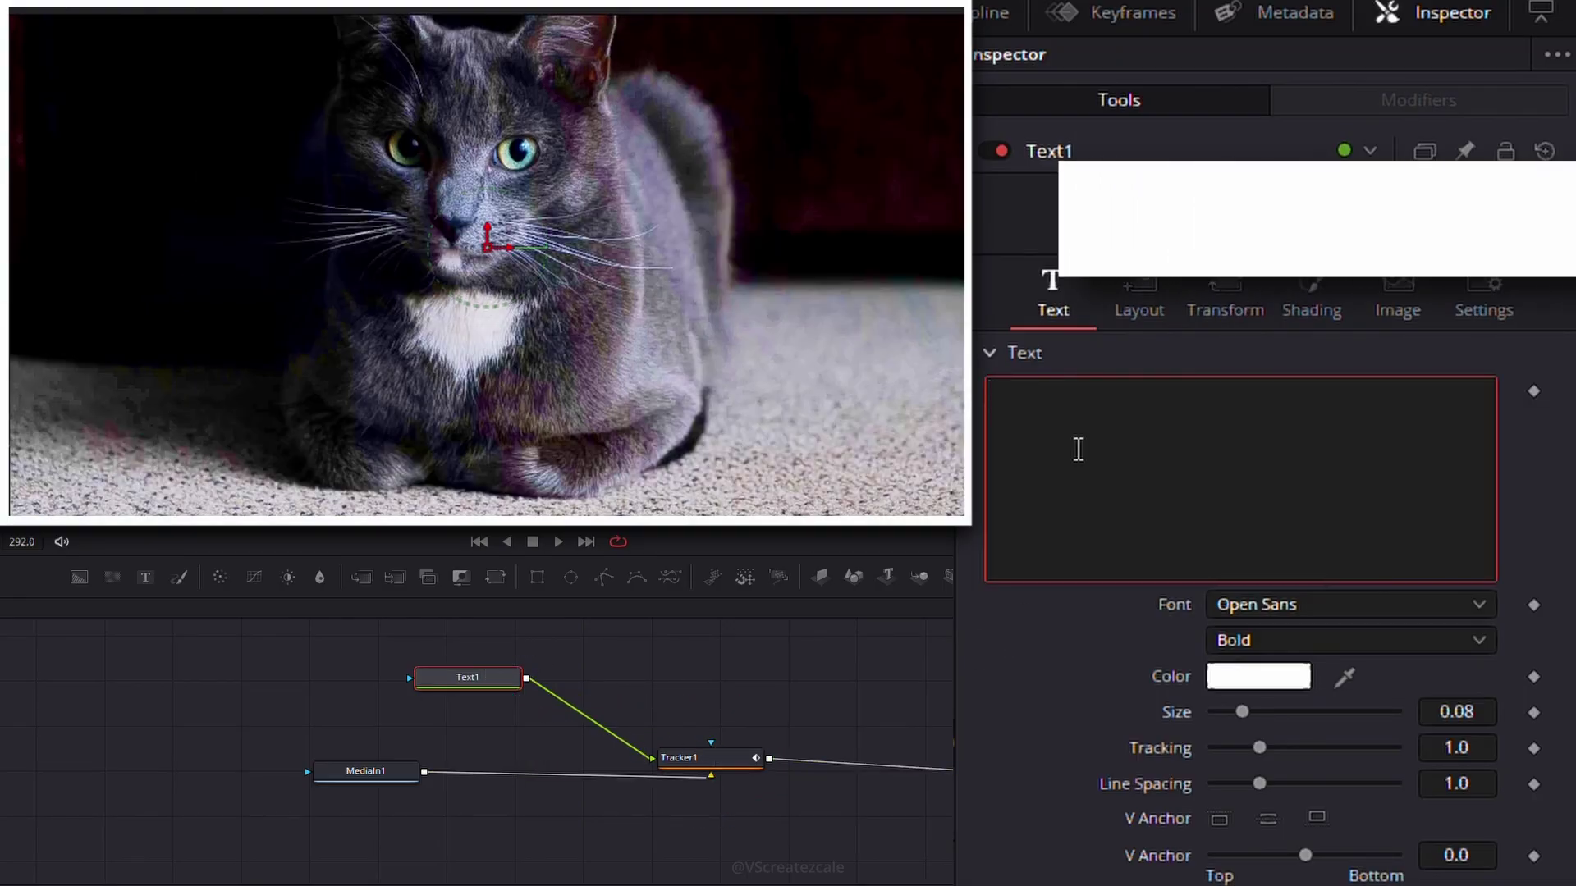
{"action": "type", "text": "Track"}
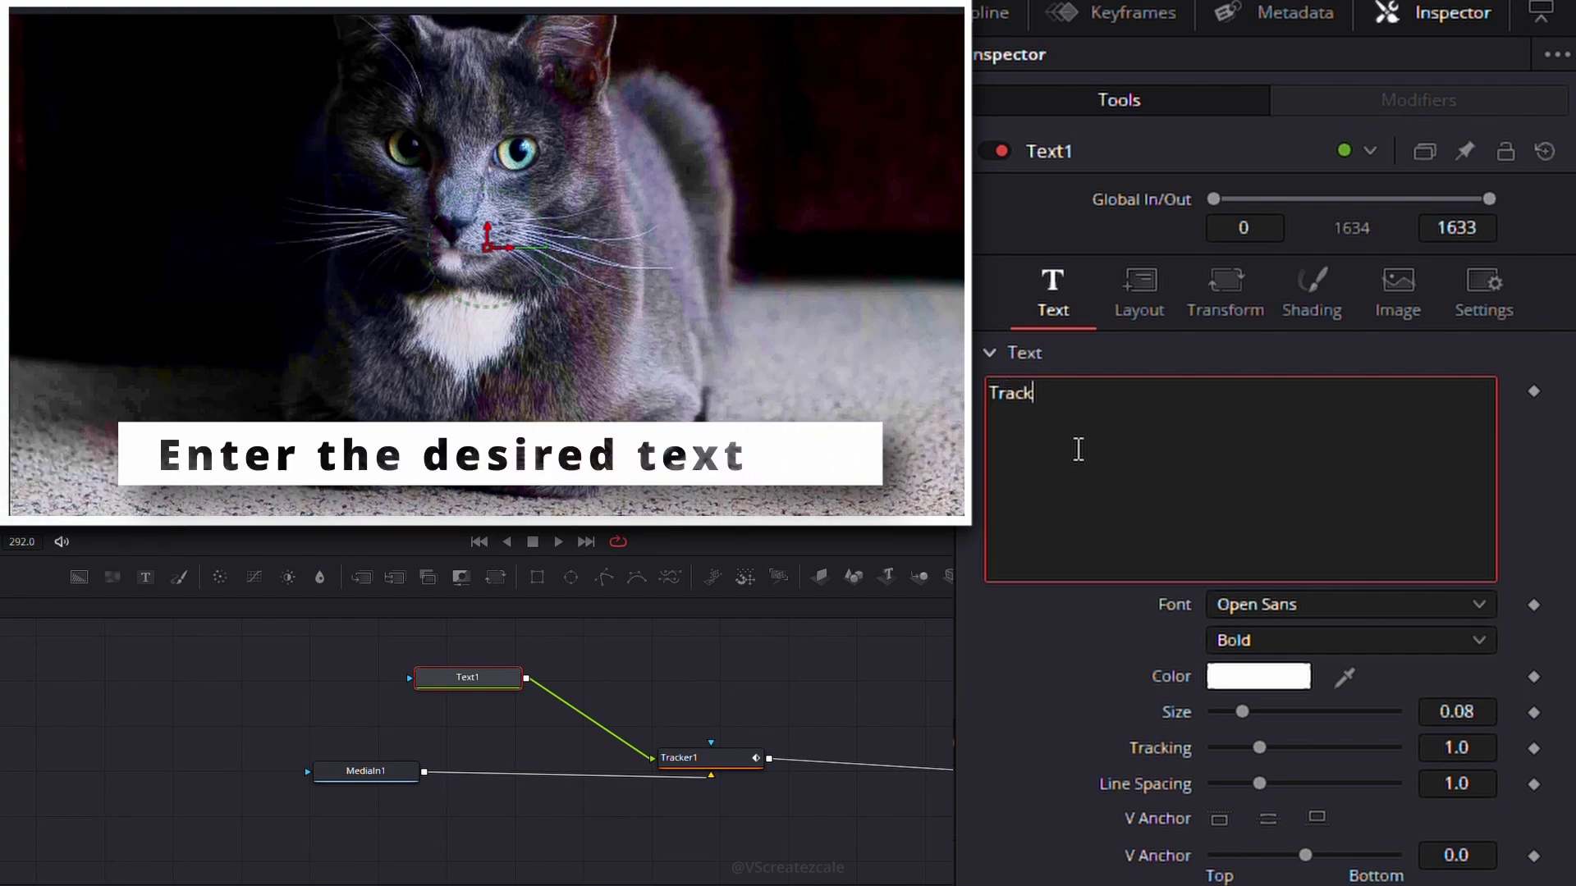
{"action": "type", "text": "er"}
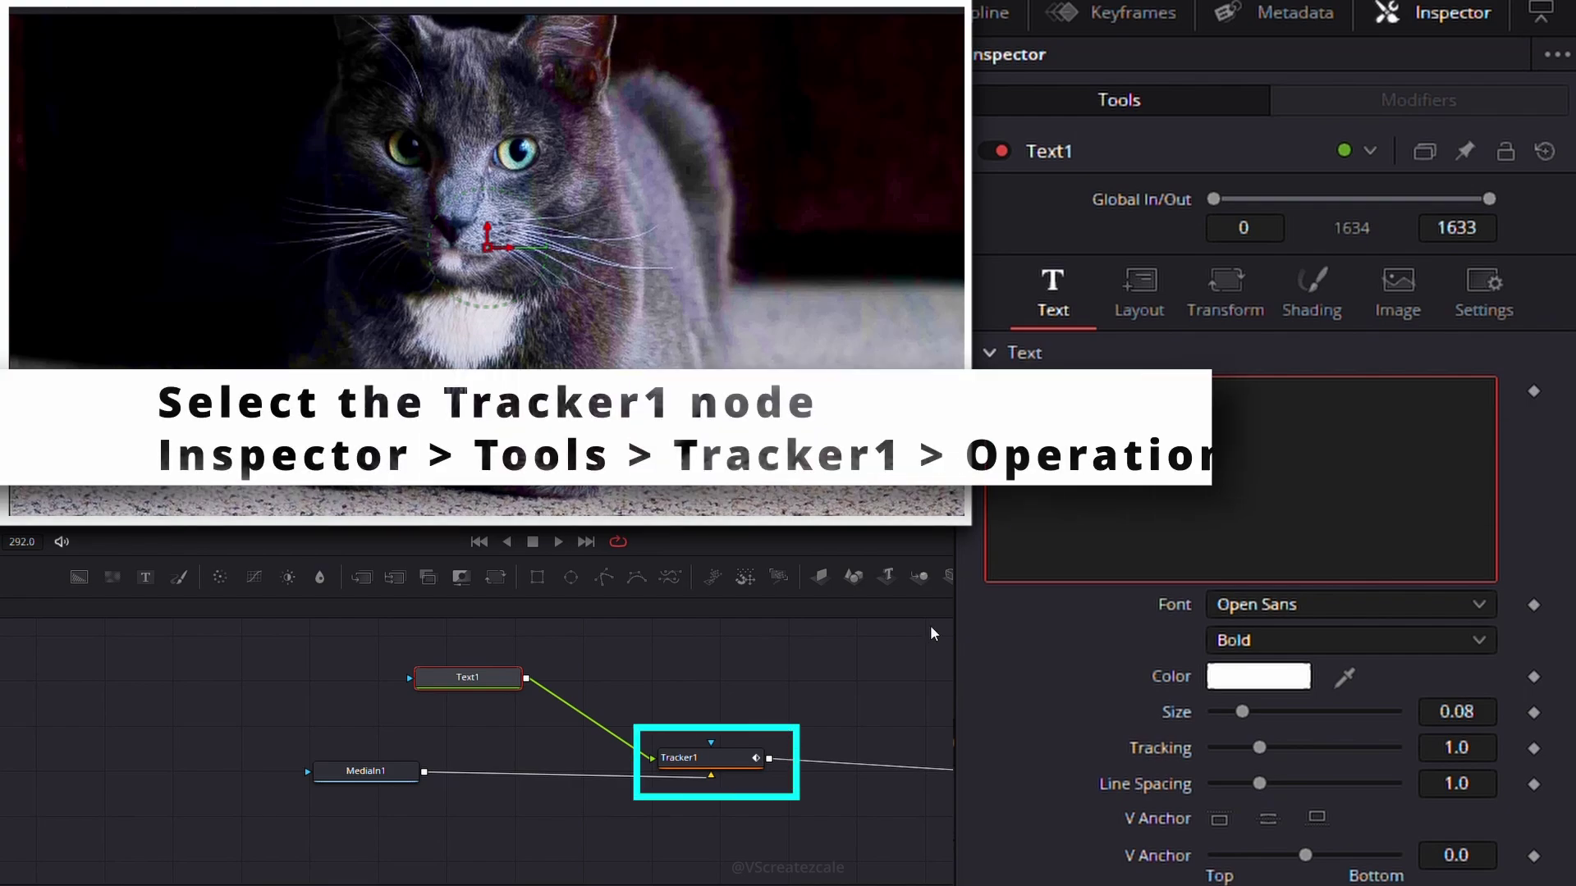
Step: Set Tracker1's Operation to Match Move so the Tracker text overlays the cat
{"action": "left_click", "coordinate": [727, 765]}
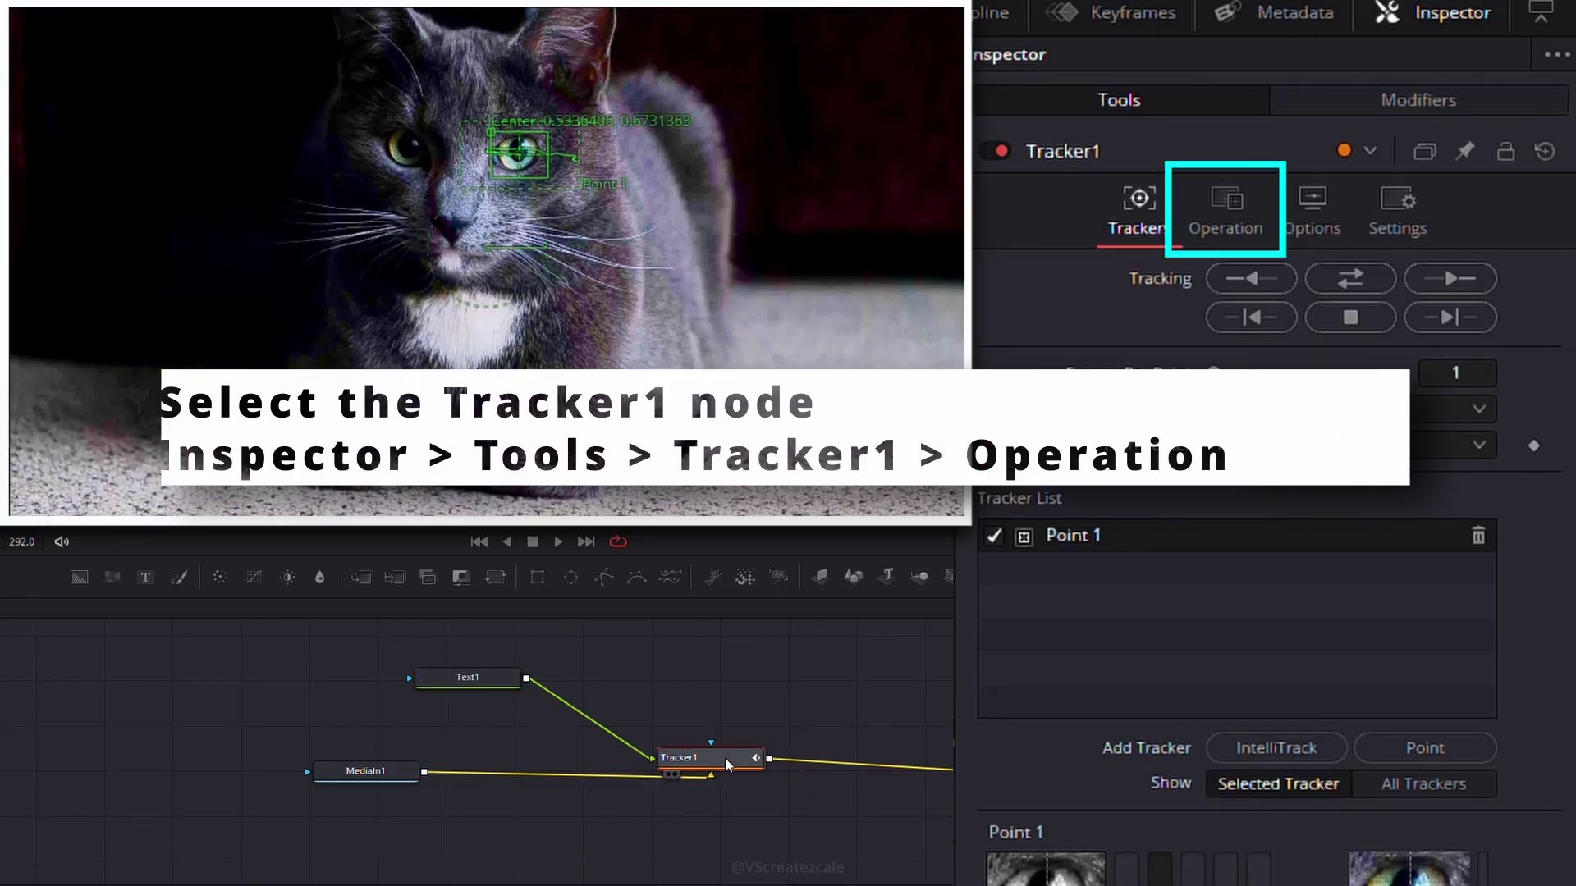
{"action": "left_click", "coordinate": [1222, 216]}
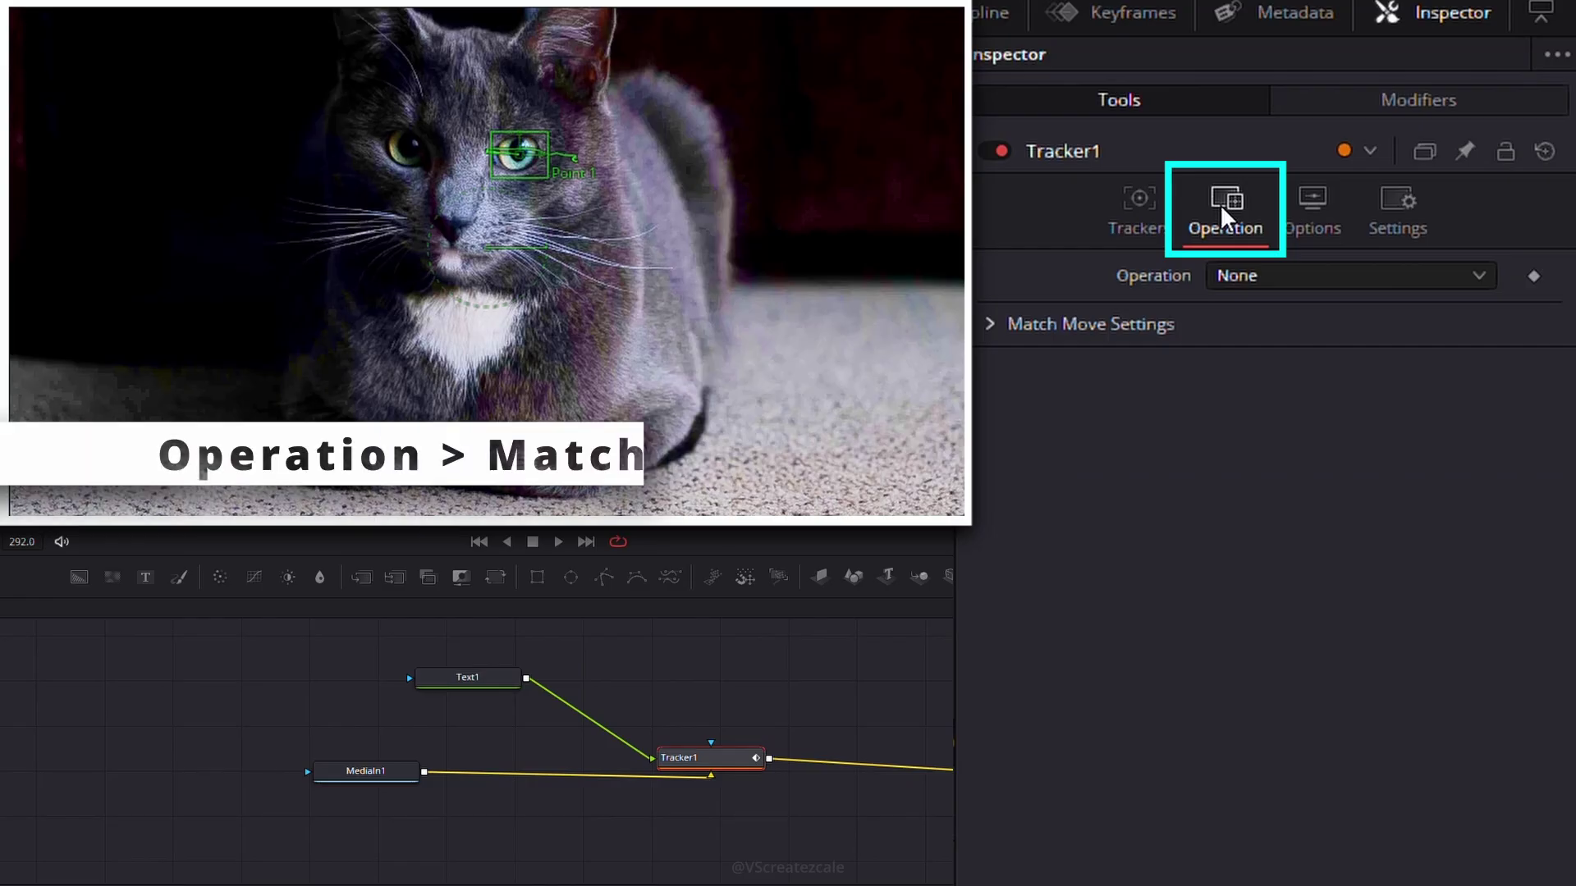
{"action": "left_click", "coordinate": [1255, 279]}
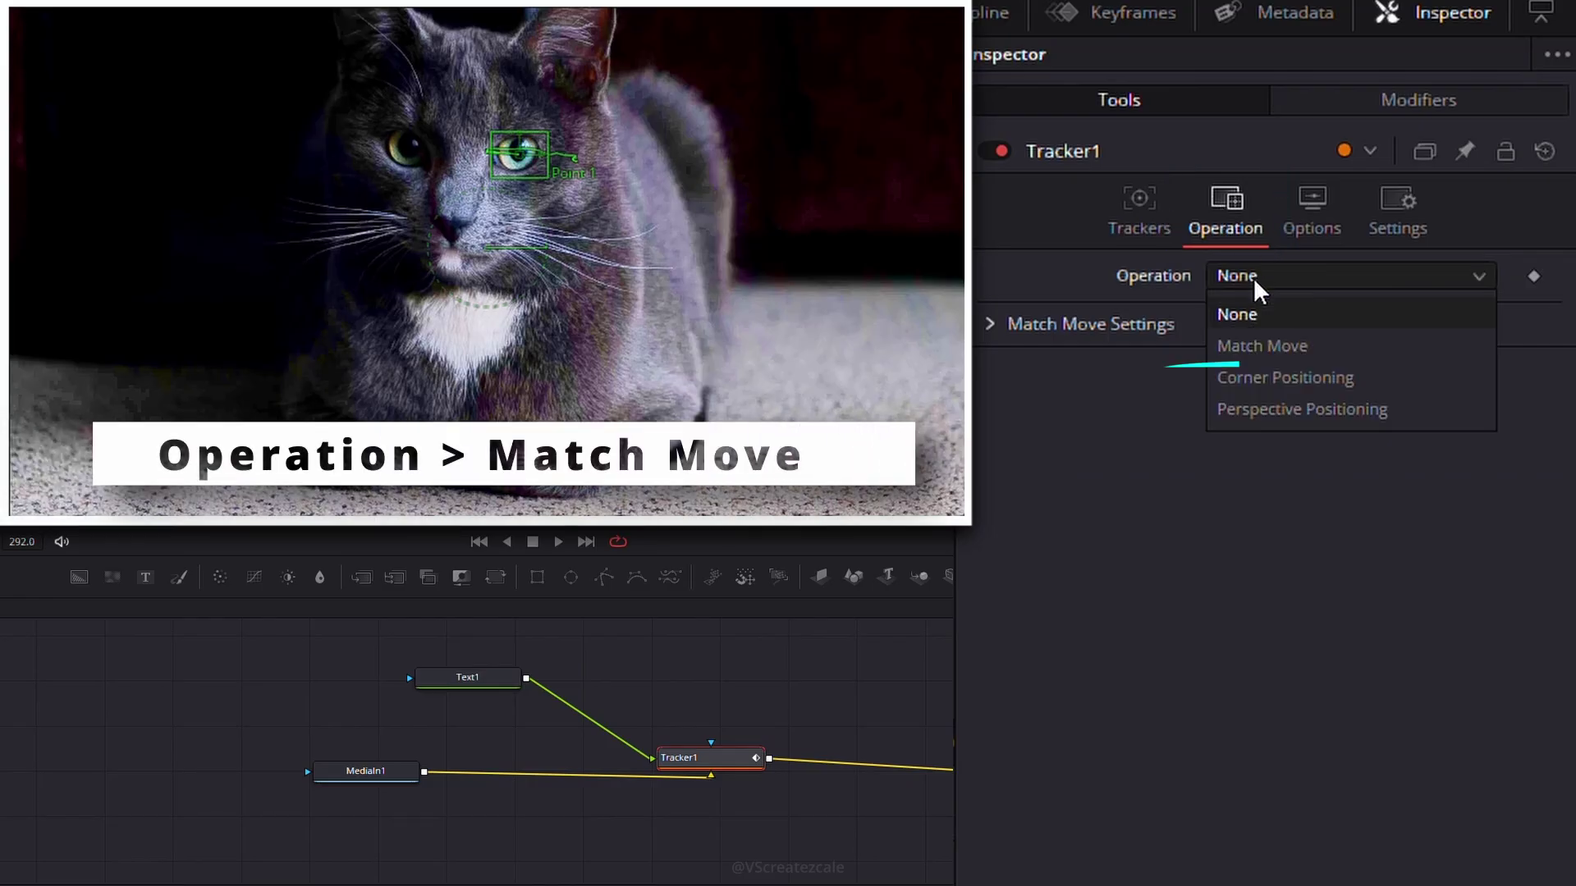
{"action": "left_click", "coordinate": [1337, 350]}
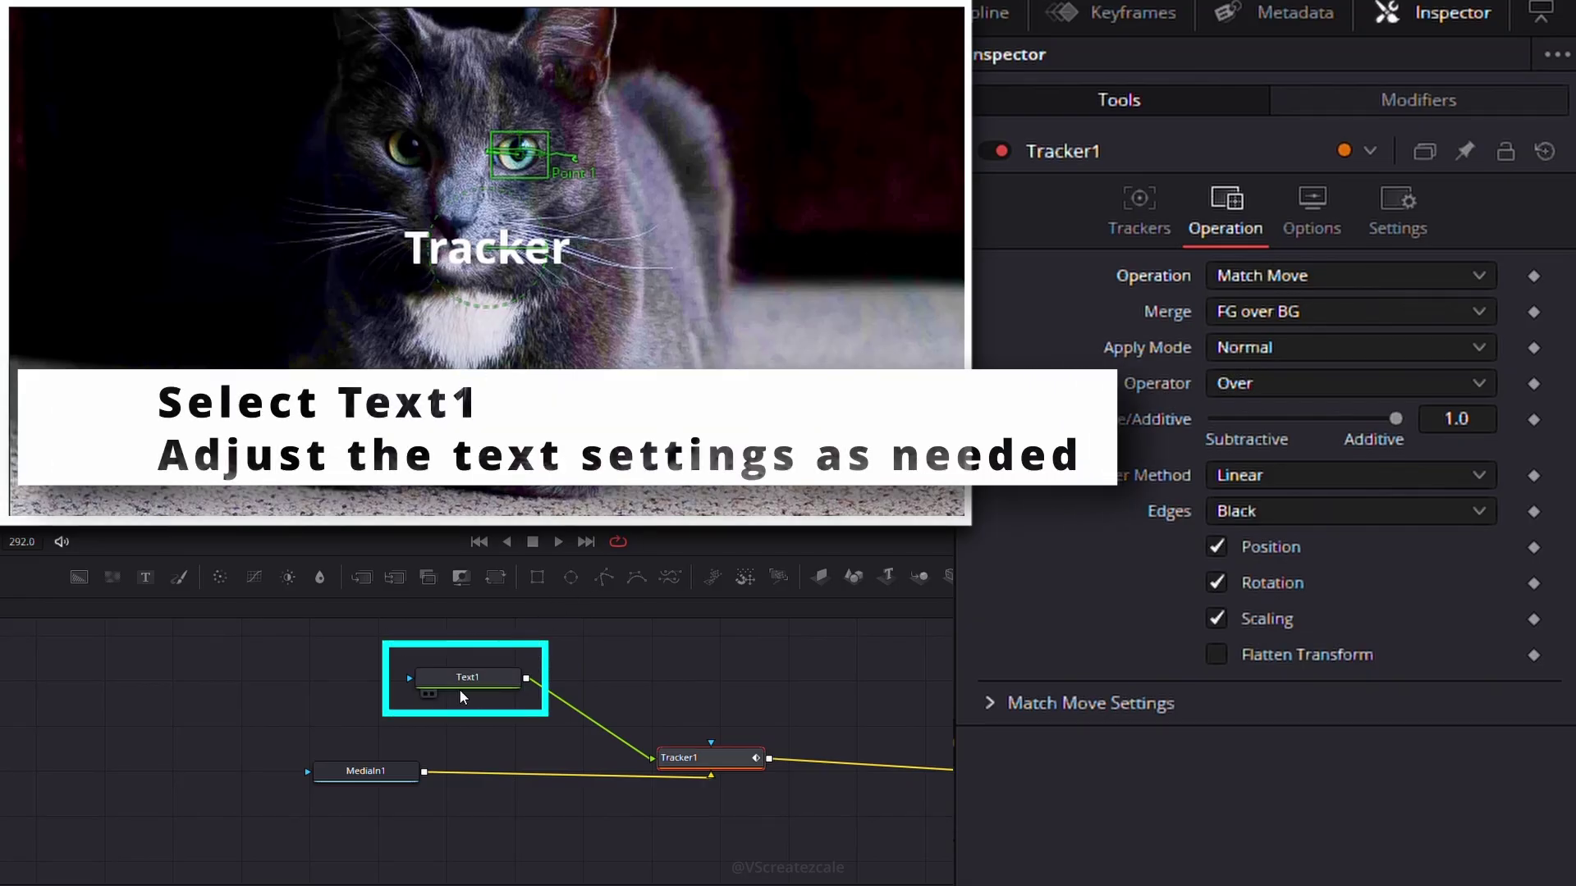
Step: Colour the Text1 caption green and move it up and right beside the cat's eye
{"action": "left_click", "coordinate": [482, 687]}
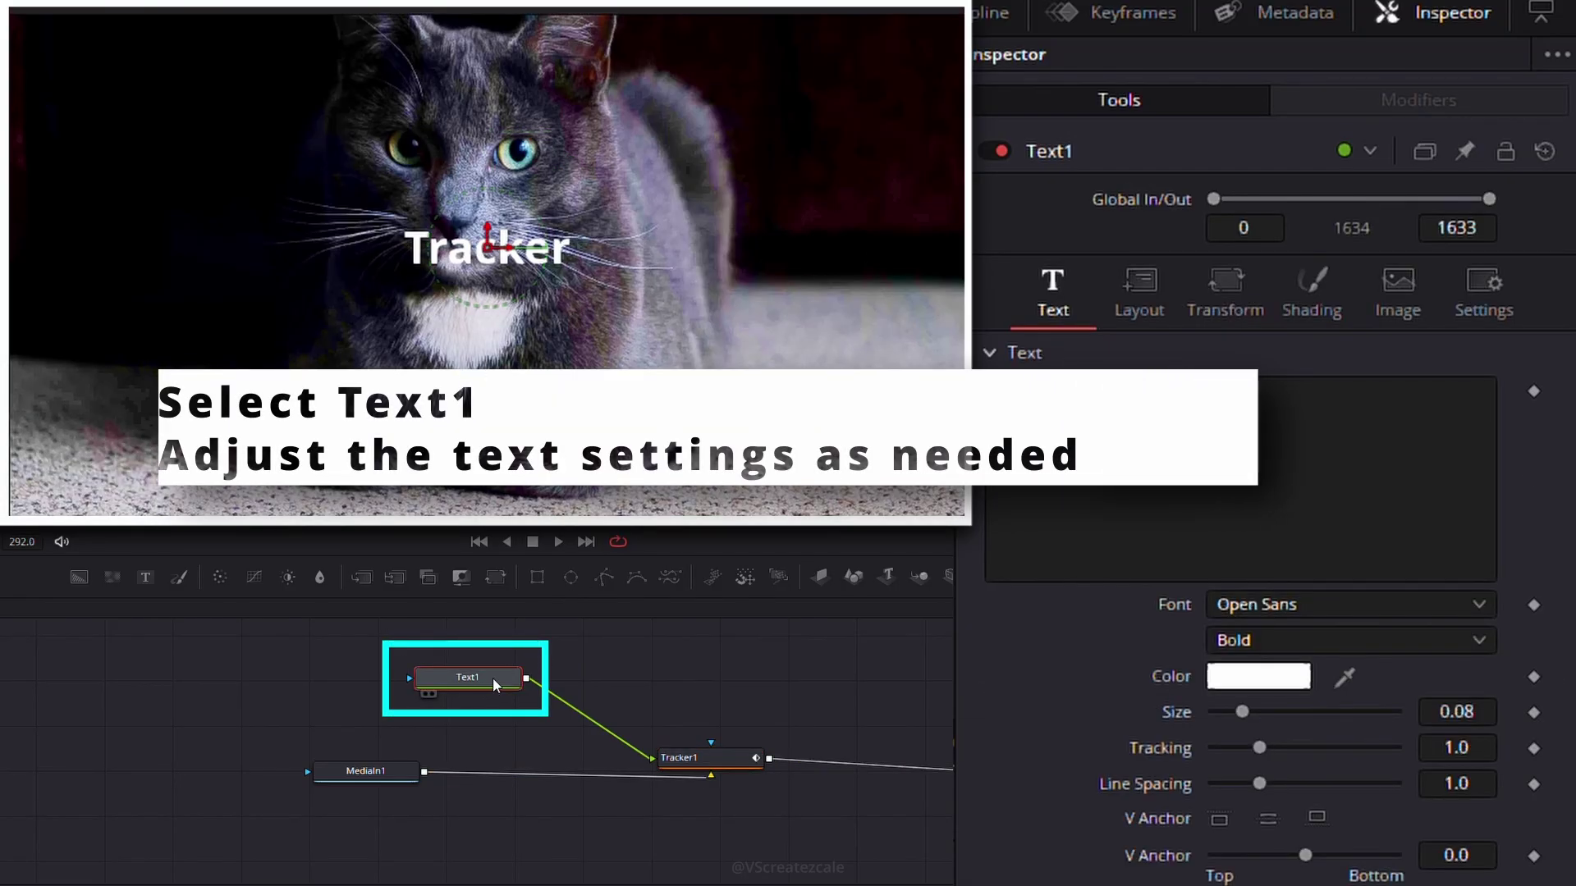
{"action": "scroll", "coordinate": [1214, 362], "scroll_direction": "down", "scroll_amount": 3}
{"action": "scroll", "coordinate": [1248, 310], "scroll_direction": "down", "scroll_amount": 3}
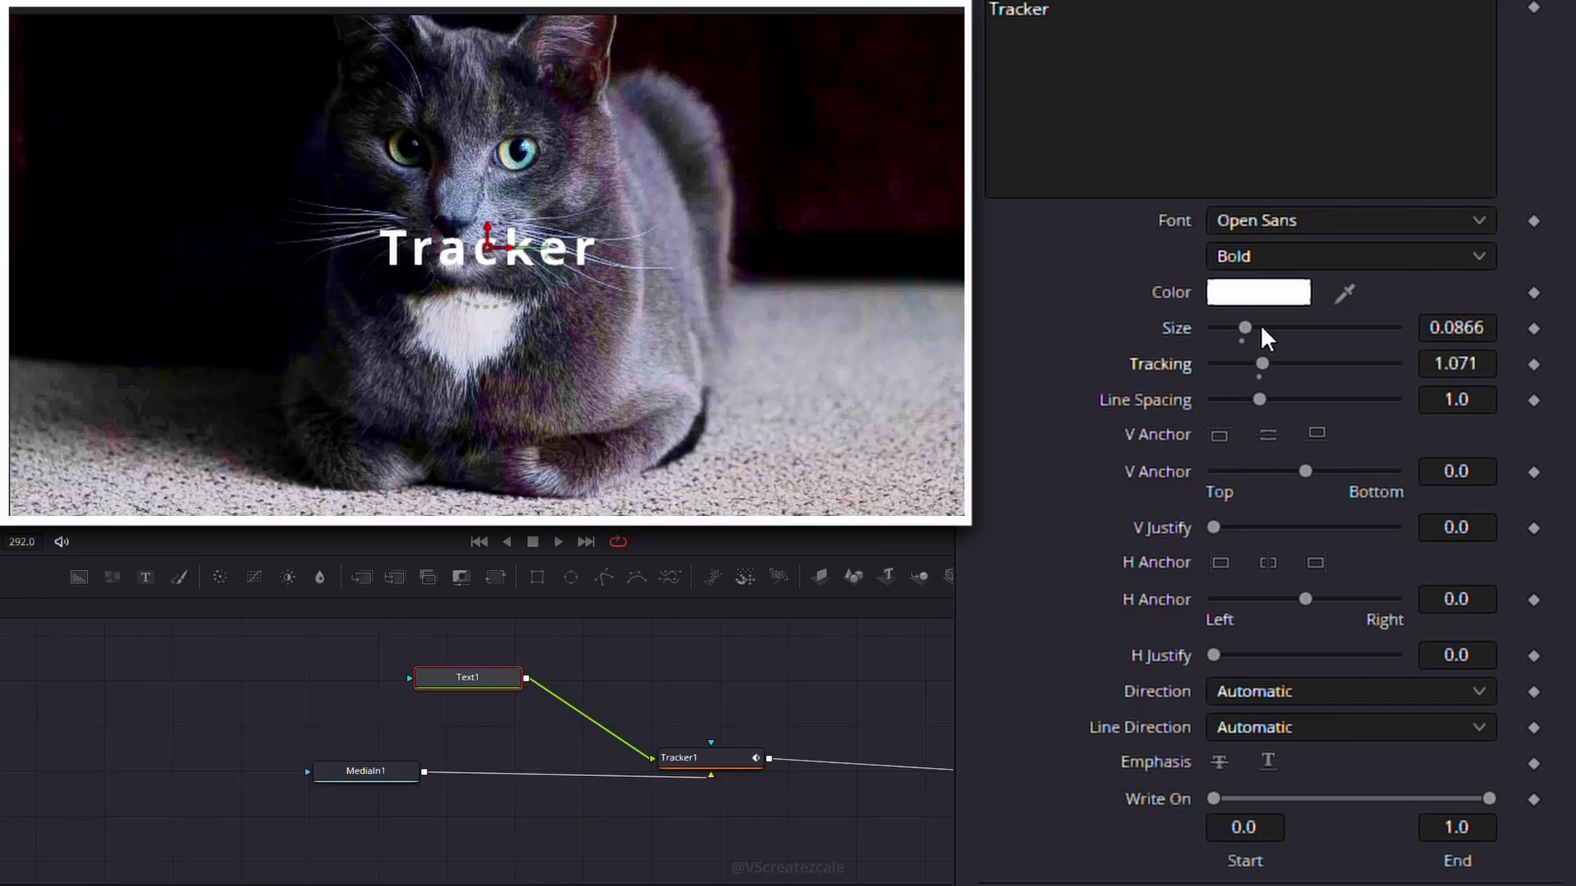
{"action": "left_click", "coordinate": [1258, 296]}
{"action": "left_click", "coordinate": [290, 331]}
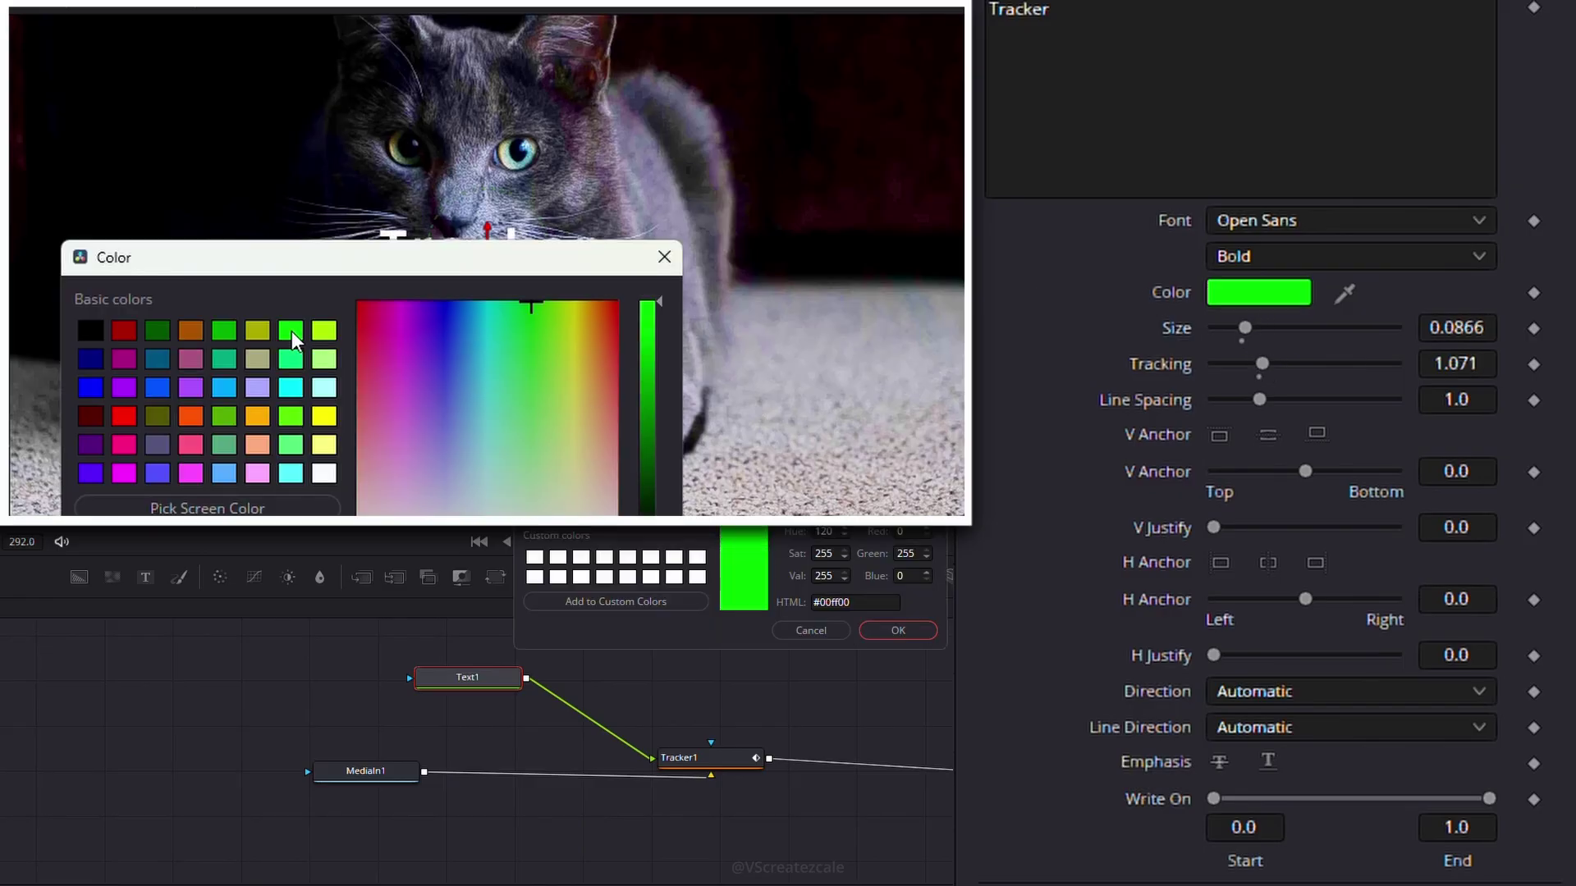
{"action": "left_click", "coordinate": [905, 629]}
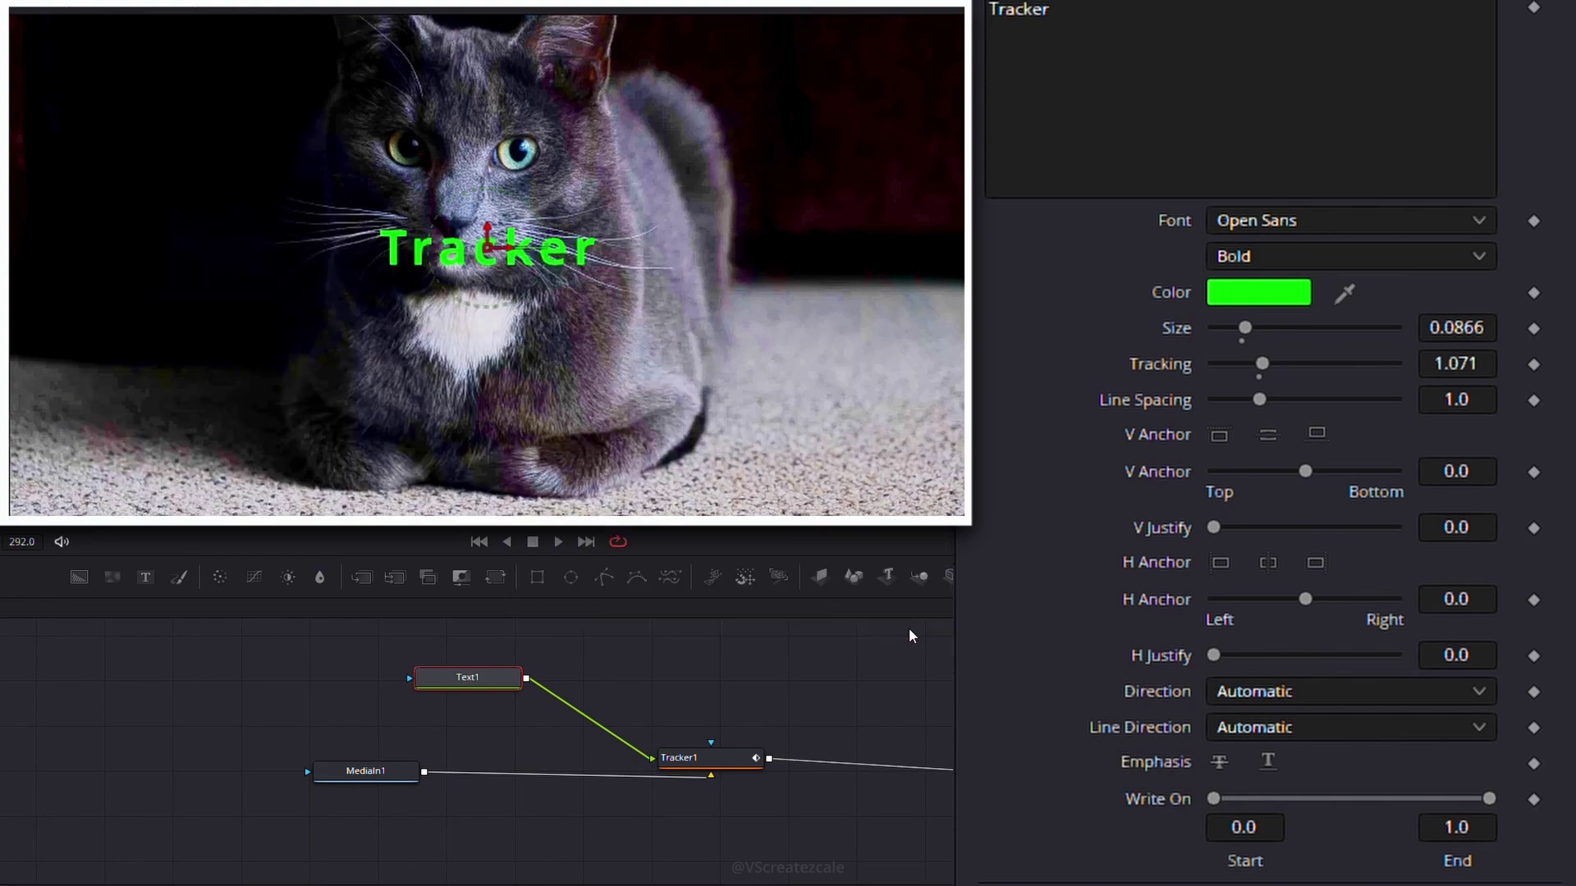
{"action": "mouse_move", "coordinate": [485, 250]}
{"action": "left_mouse_down"}
{"action": "mouse_move", "coordinate": [626, 225]}
{"action": "mouse_move", "coordinate": [530, 155]}
{"action": "mouse_move", "coordinate": [625, 170]}
{"action": "left_mouse_up"}
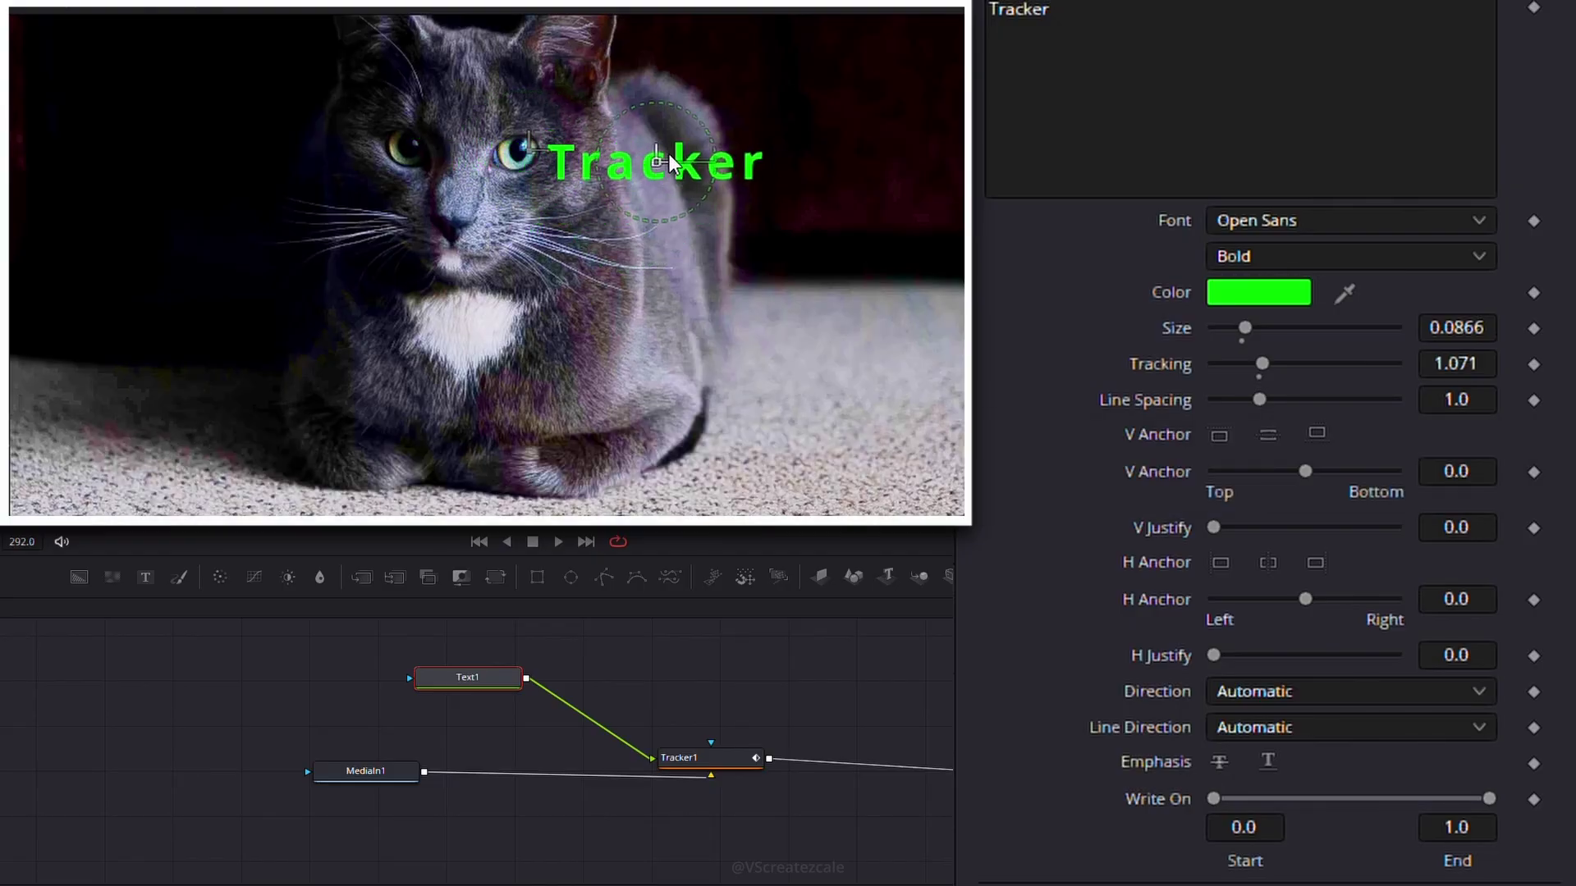